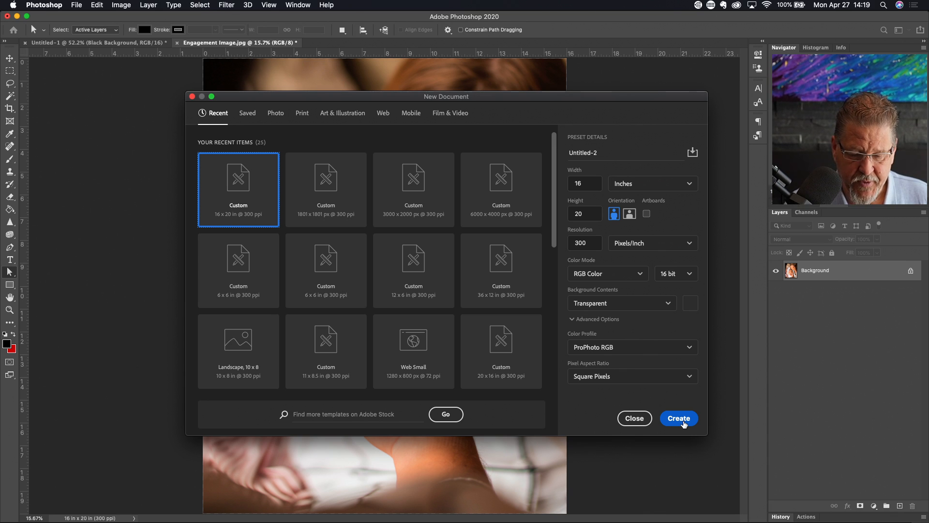
- Create a 16 x 20 in, 300 ppi transparent document and add a guide layout with only 2 in margins on all sides
click(684, 419)
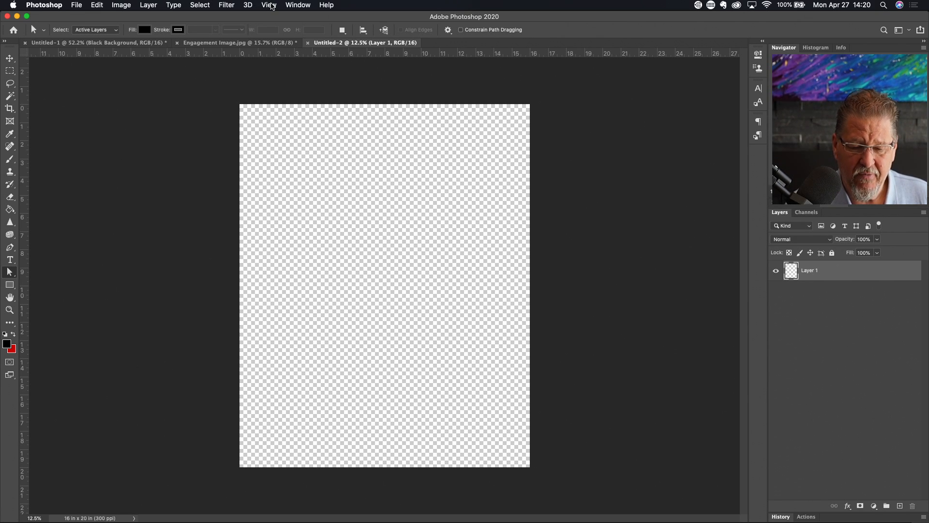
click(270, 5)
click(335, 290)
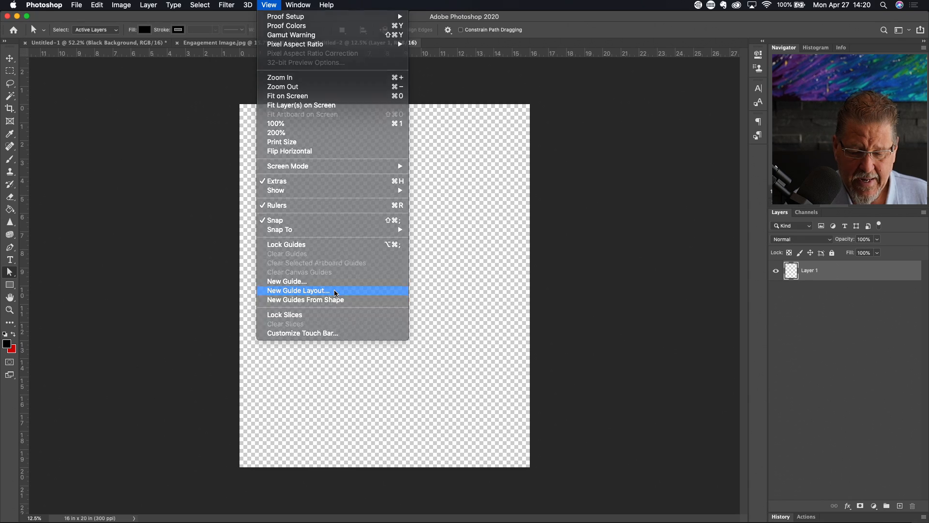
click(366, 229)
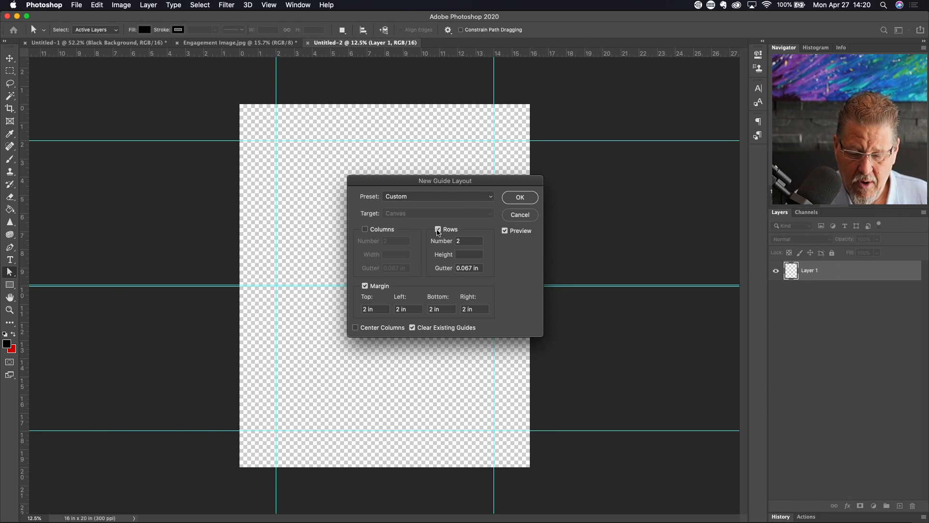
click(438, 229)
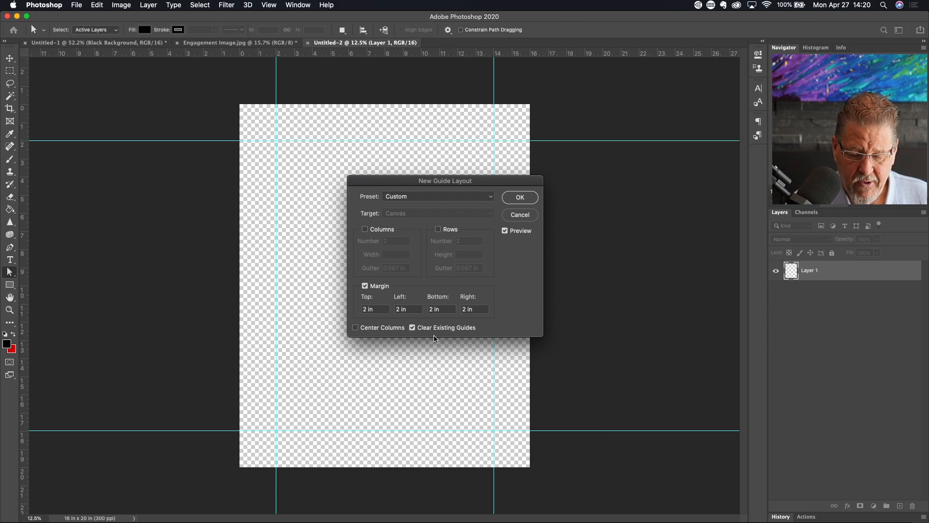
click(519, 198)
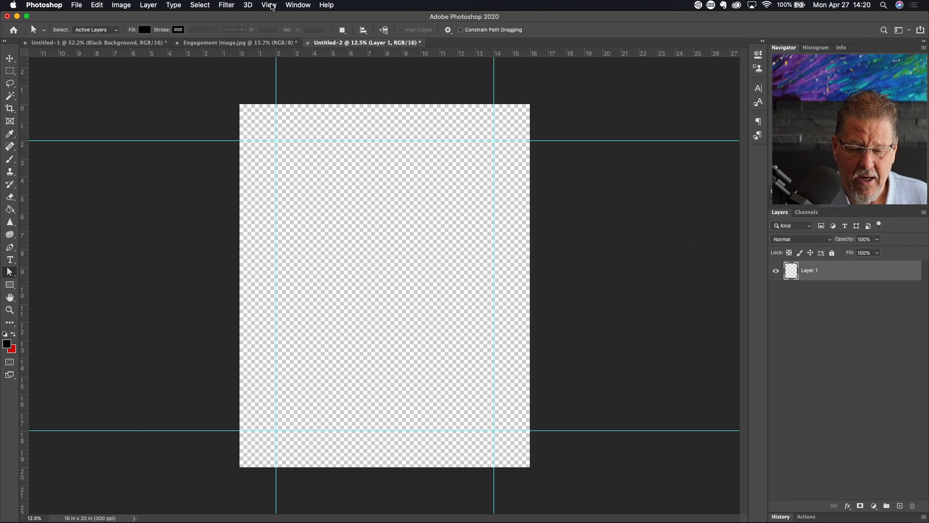
- Add a second guide layout with all four margins at 0 in, keeping the existing guides
click(270, 5)
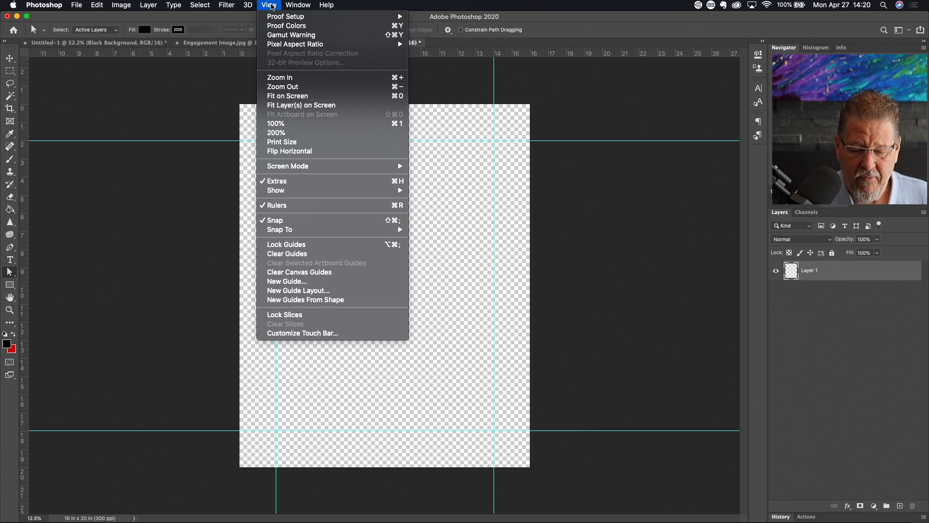
click(311, 291)
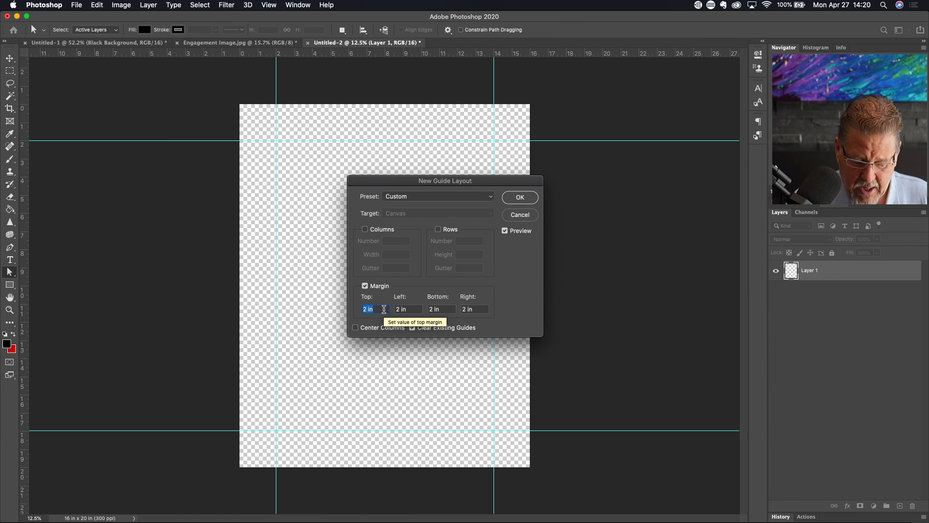
text(0)
key(Tab)
text(0)
key(Tab)
text(0)
key(Tab)
text(0)
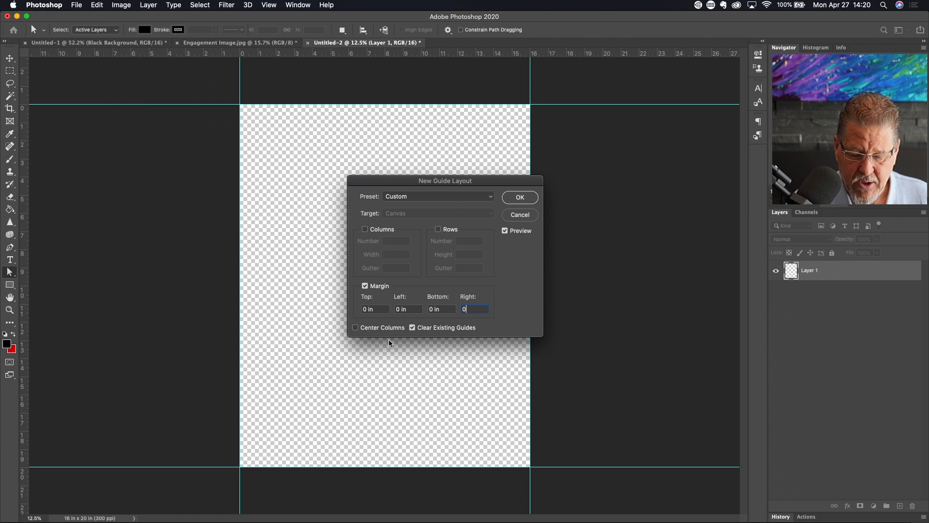
click(413, 329)
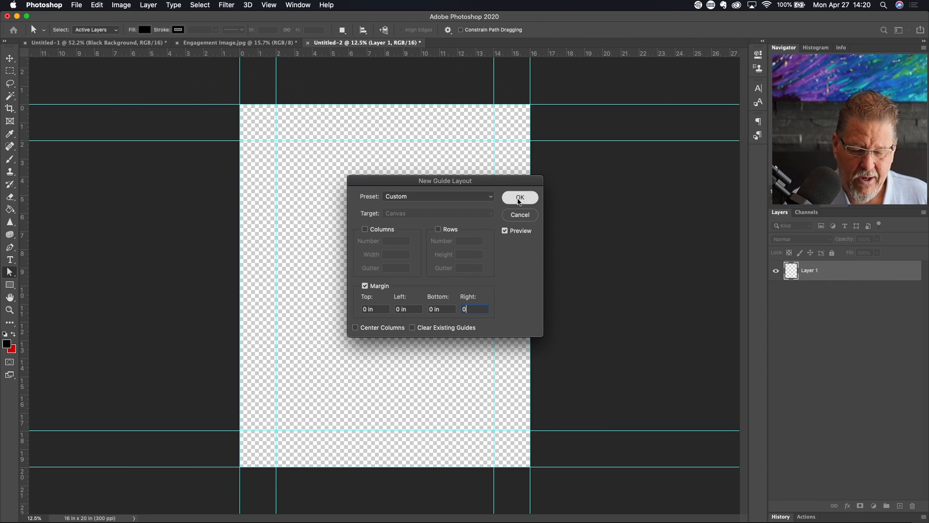
click(519, 197)
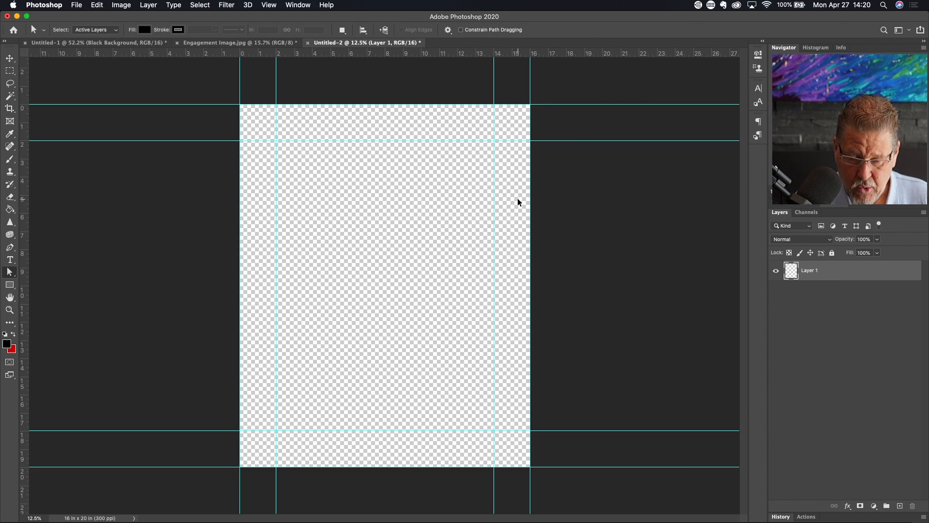
- Copy the Background layer of Engagement Image.jpg into the Untitled-2 document, accepting the bit-depth difference
key(super+0)
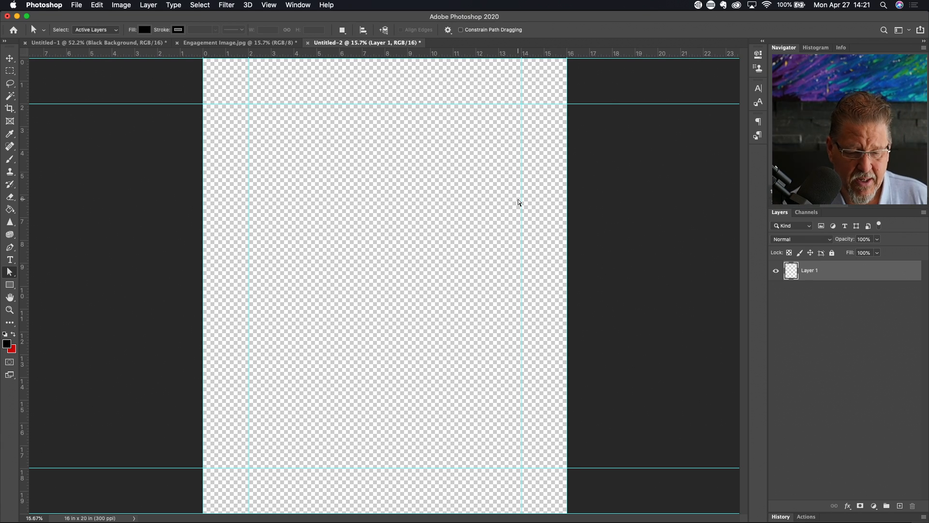
click(216, 44)
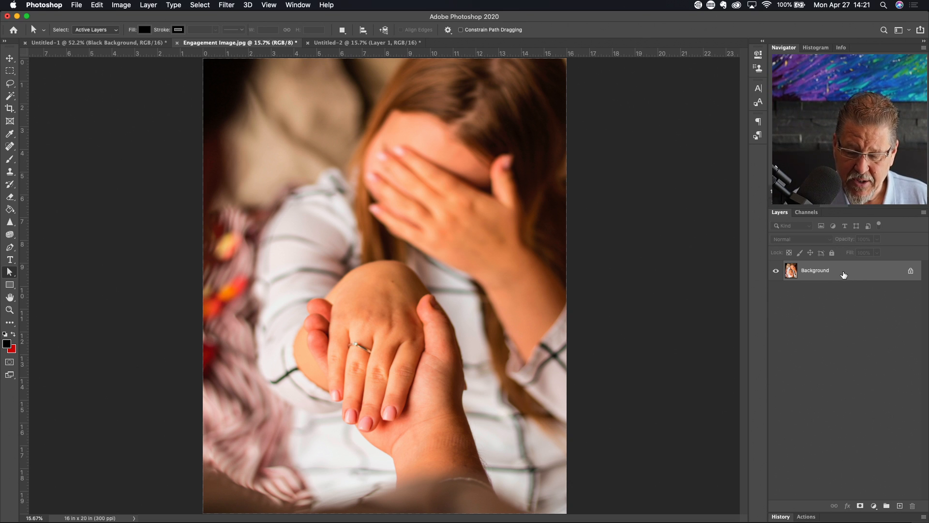
drag(844, 274, 380, 248)
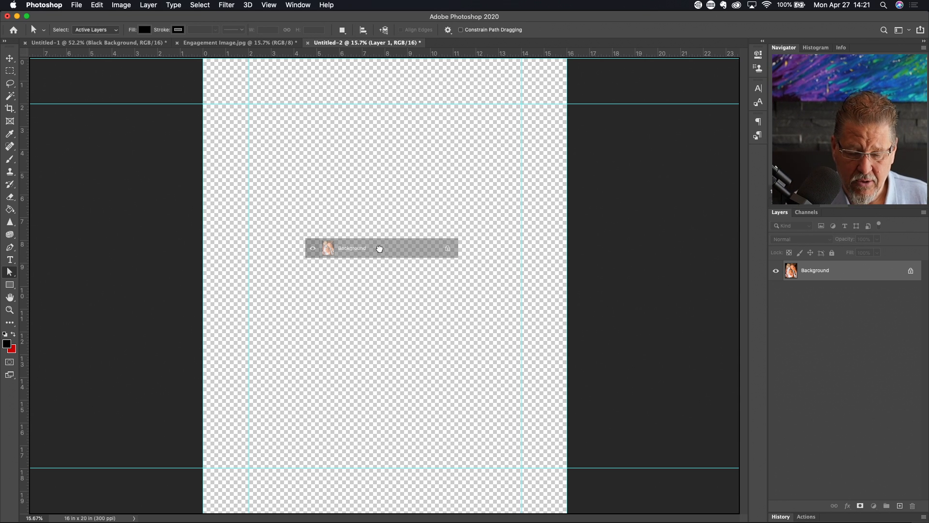
drag(380, 249, 380, 250)
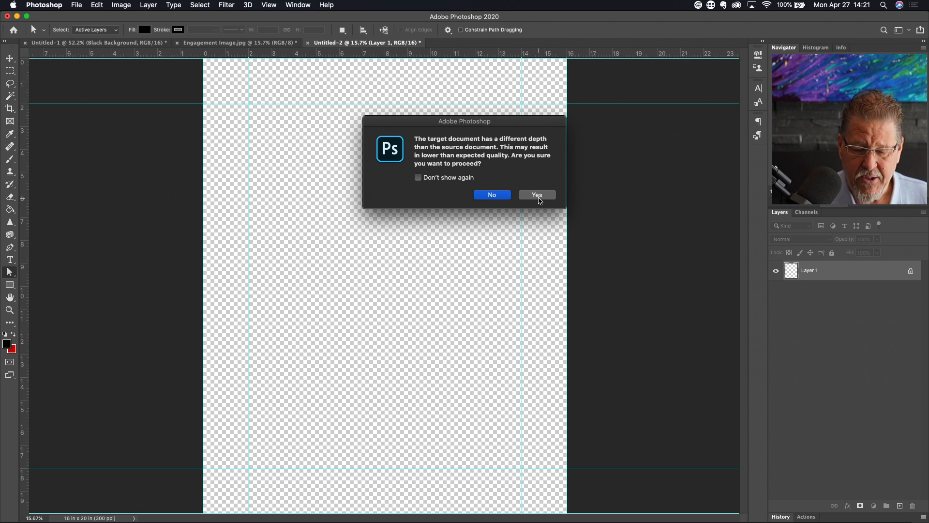
click(538, 196)
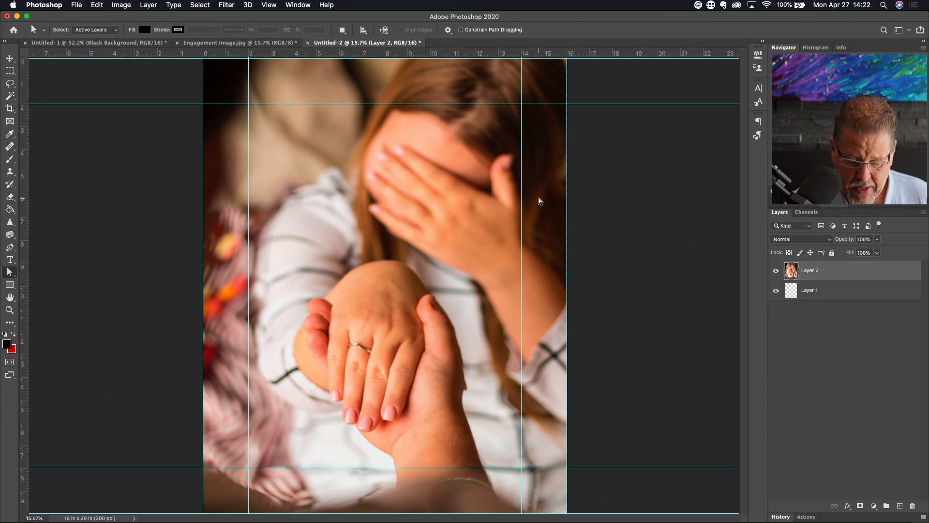
- Scale the photo layer about its center to 12 x 16 in so it fits the inner 2 in margin guides
key(v)
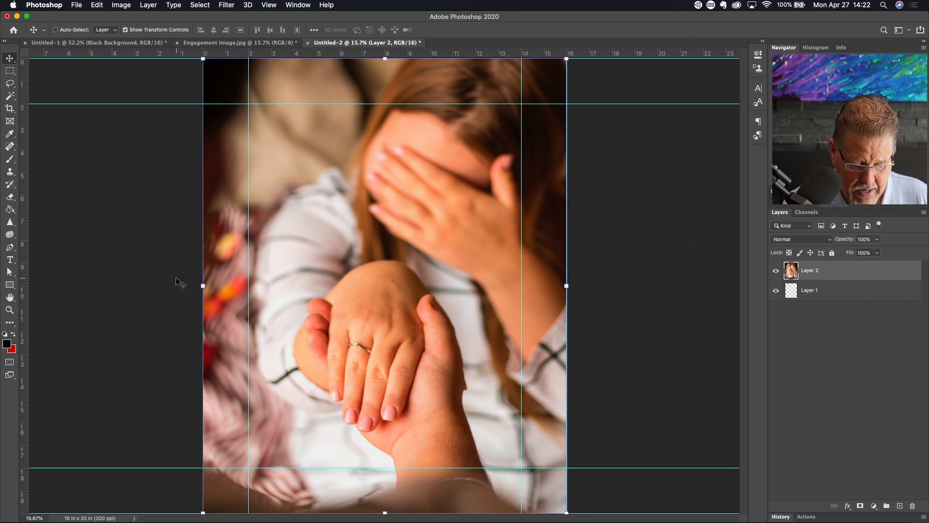
key(shift+v)
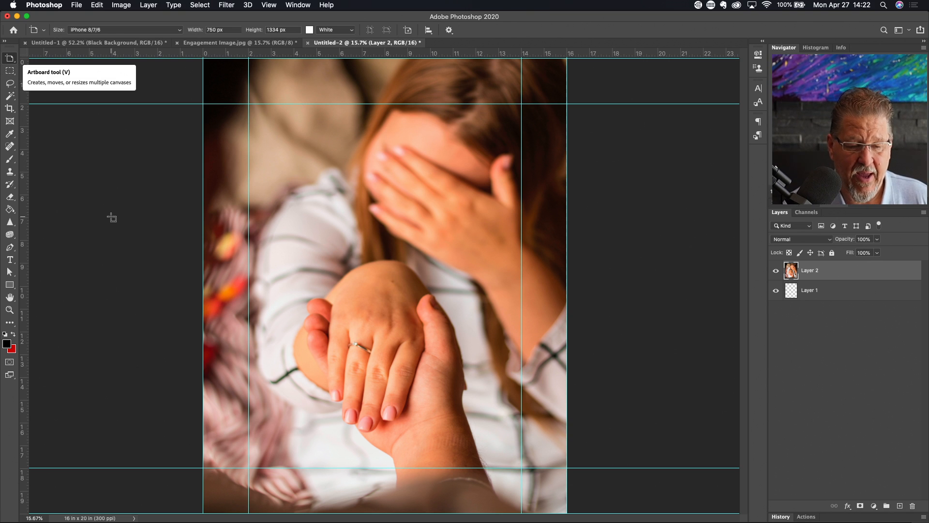
key(shift+v)
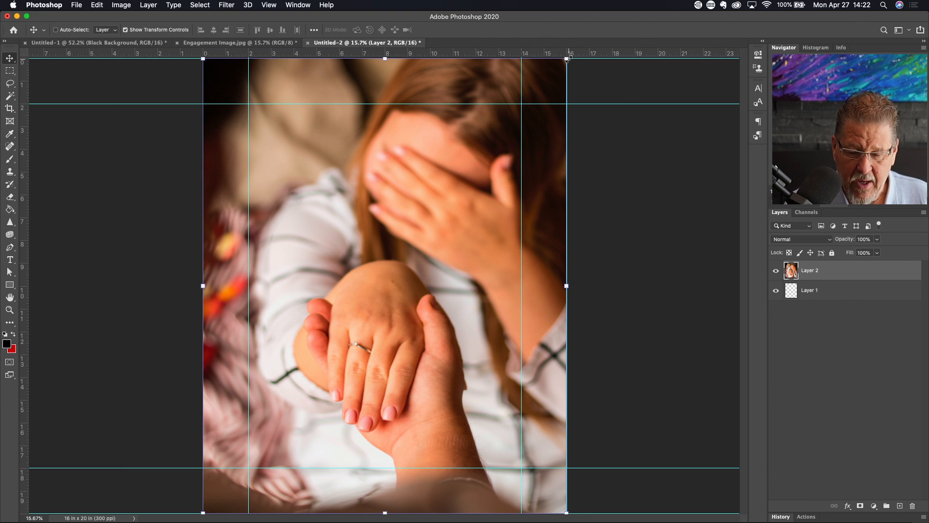
drag(568, 58, 519, 92)
mouse_move(514, 100)
mouse_down()
mouse_move(550, 68)
mouse_move(523, 102)
mouse_up()
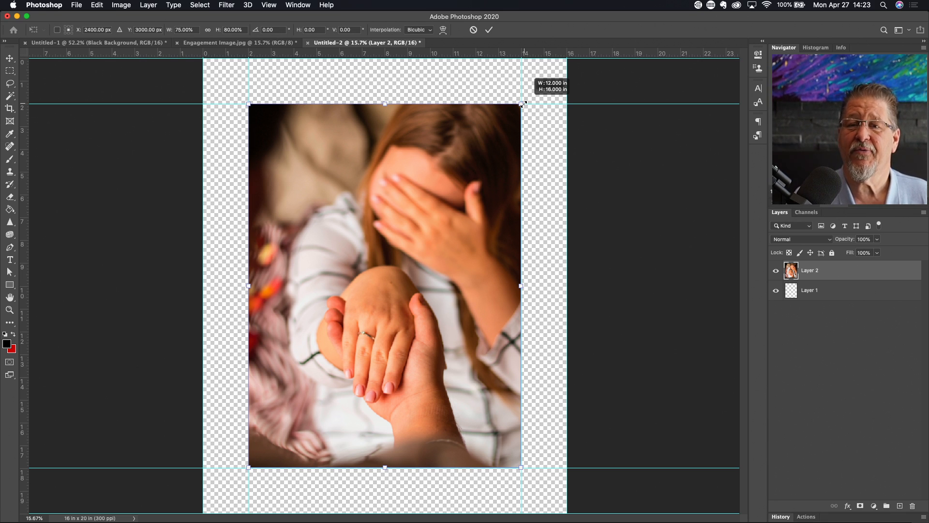
drag(524, 104, 524, 104)
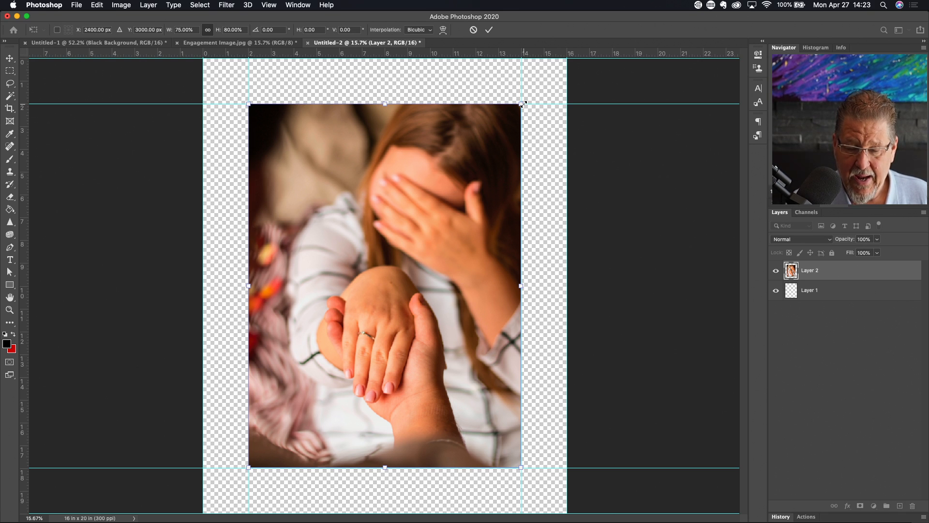
key(Return)
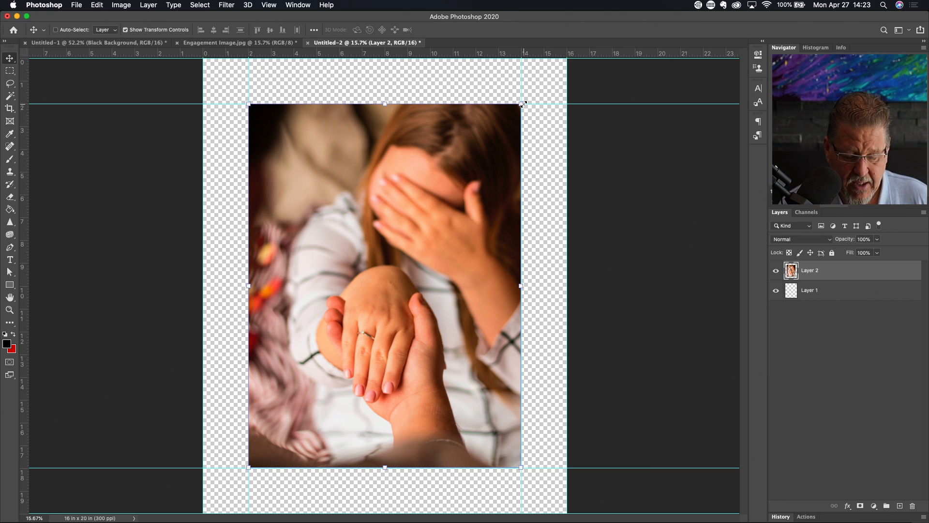
- Select a one-pixel-wide column along the photo's left edge at the 2 in guide with the Single Column Marquee Tool
key(a)
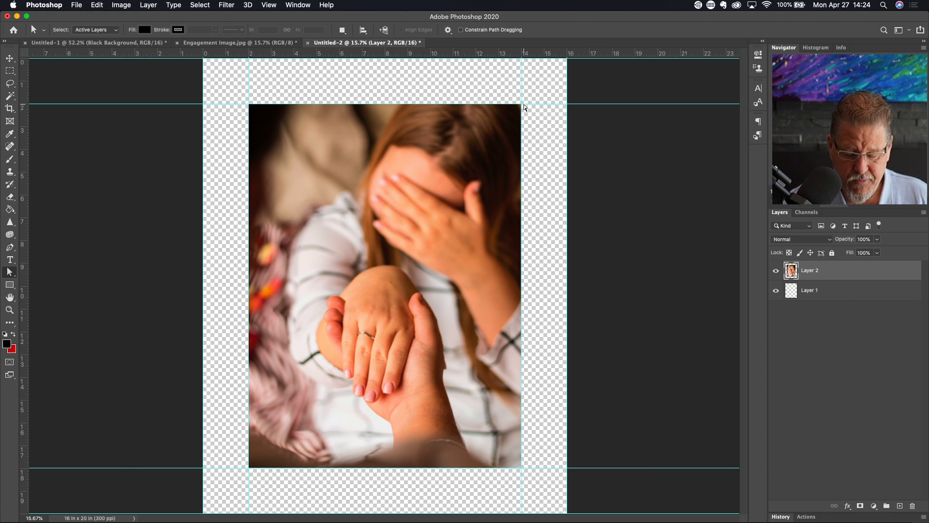
key(m)
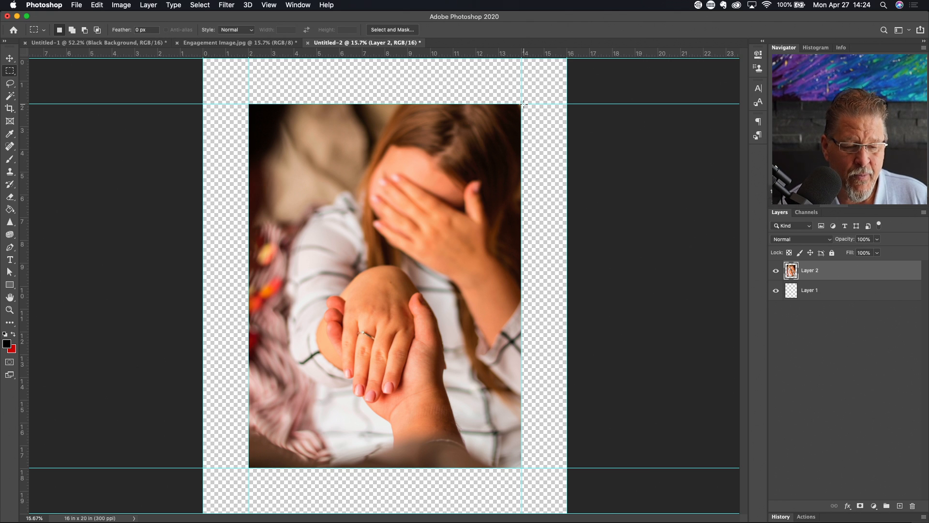
key(shift+m)
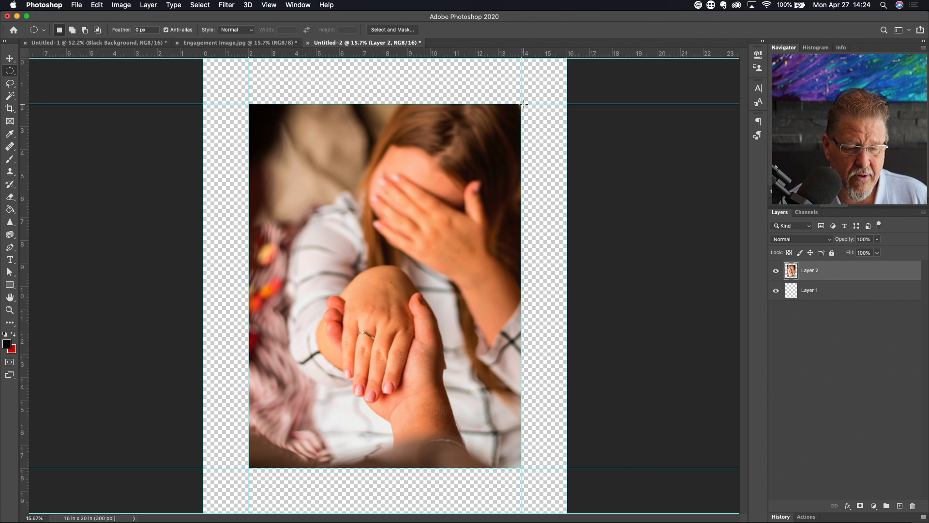
key(shift+m)
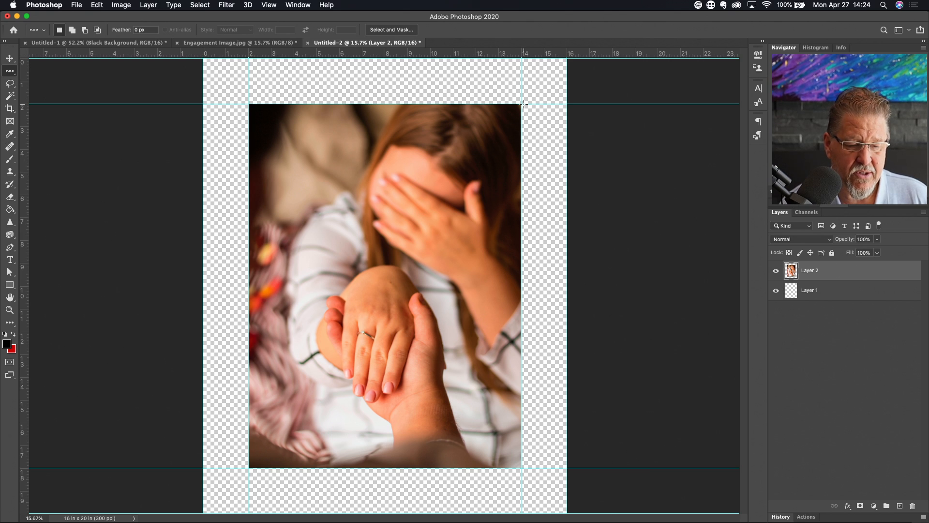
key(shift+m)
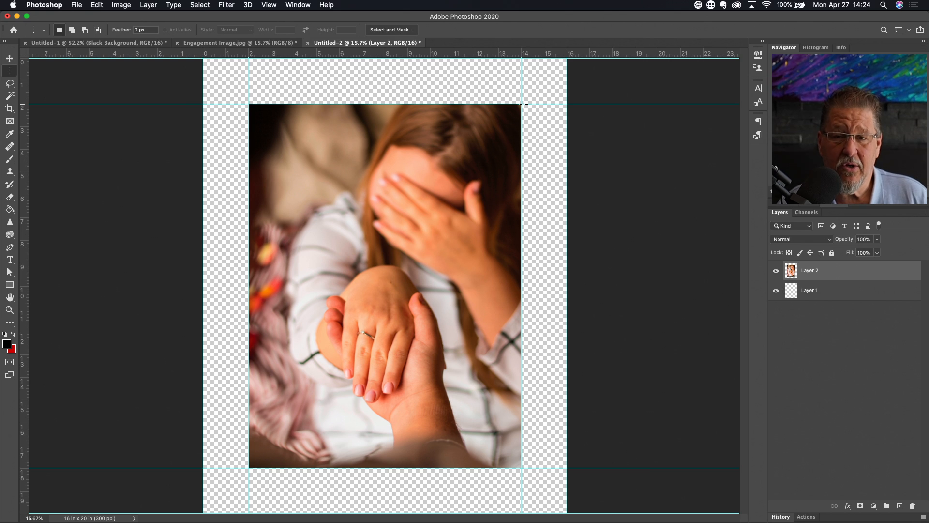
click(10, 71)
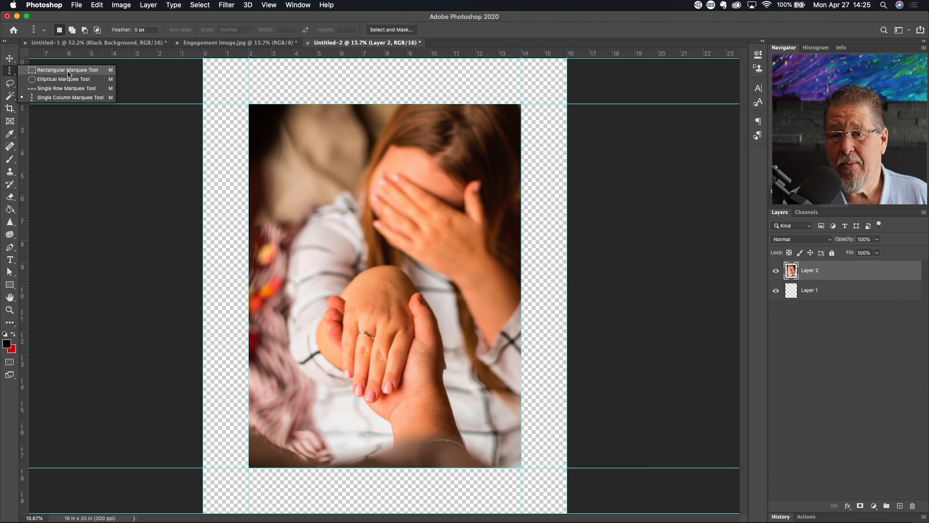
click(71, 98)
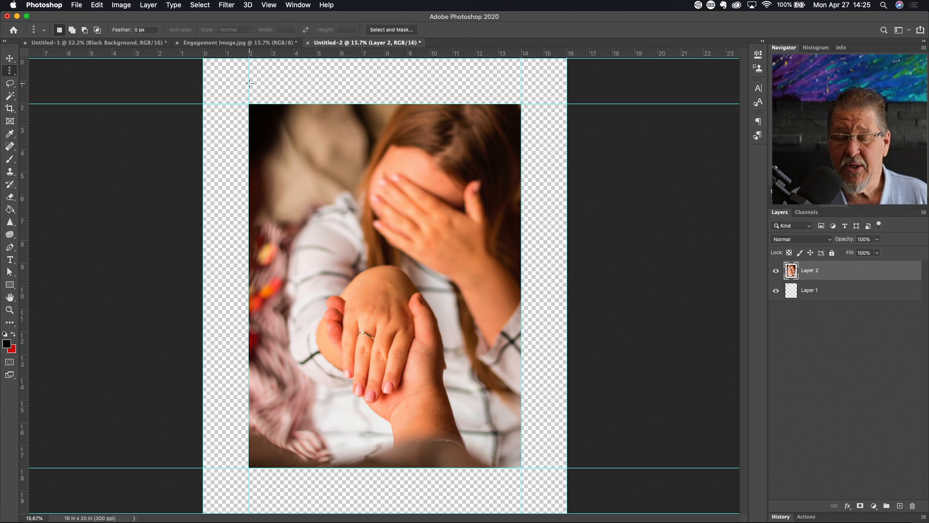
click(247, 277)
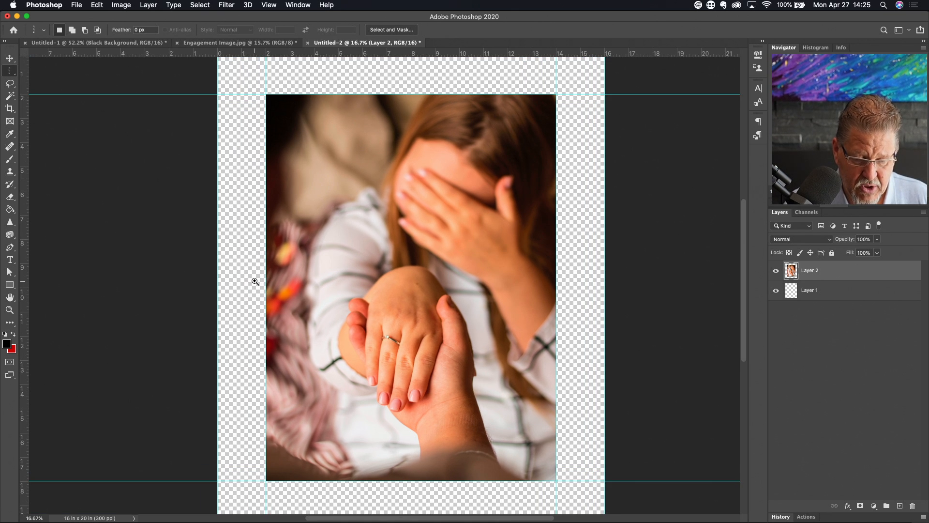
- Examine the one-pixel column selection along the photo's left edge at individual-pixel level
click(249, 279)
click(233, 284)
click(233, 284)
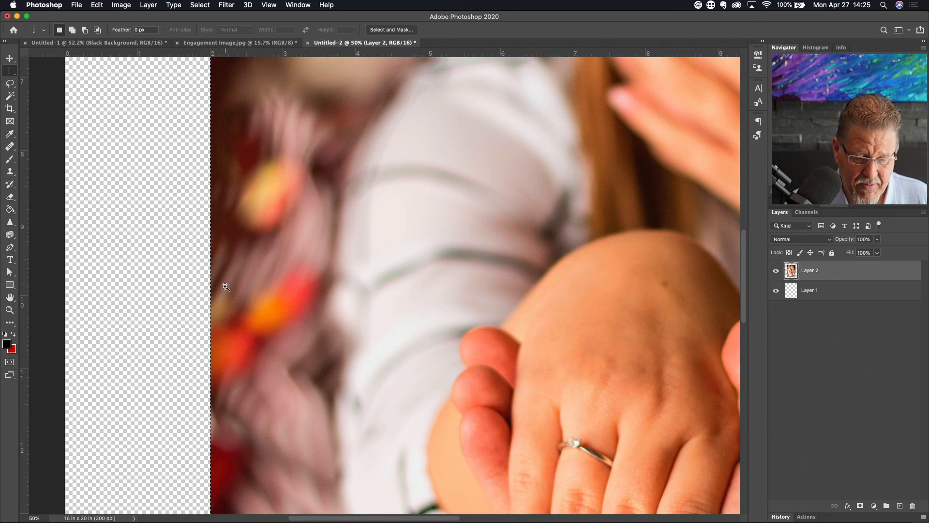
click(213, 289)
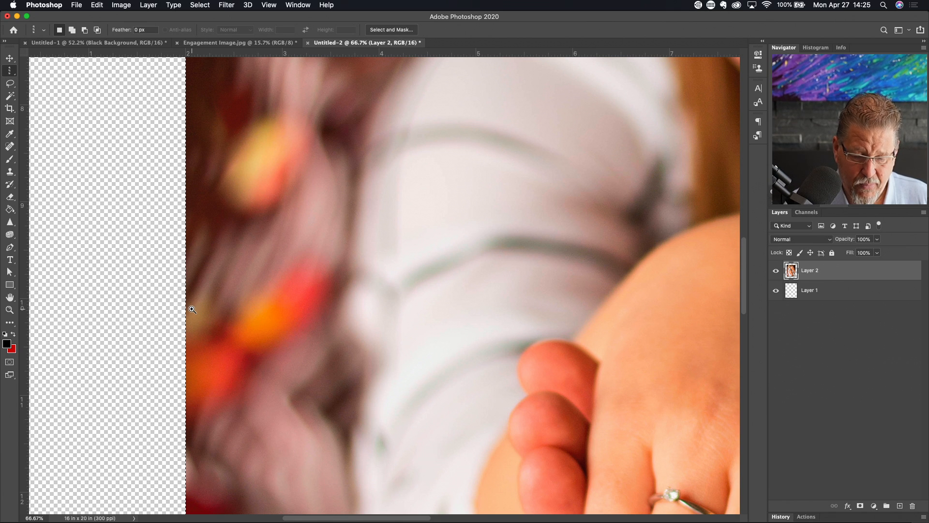
click(192, 306)
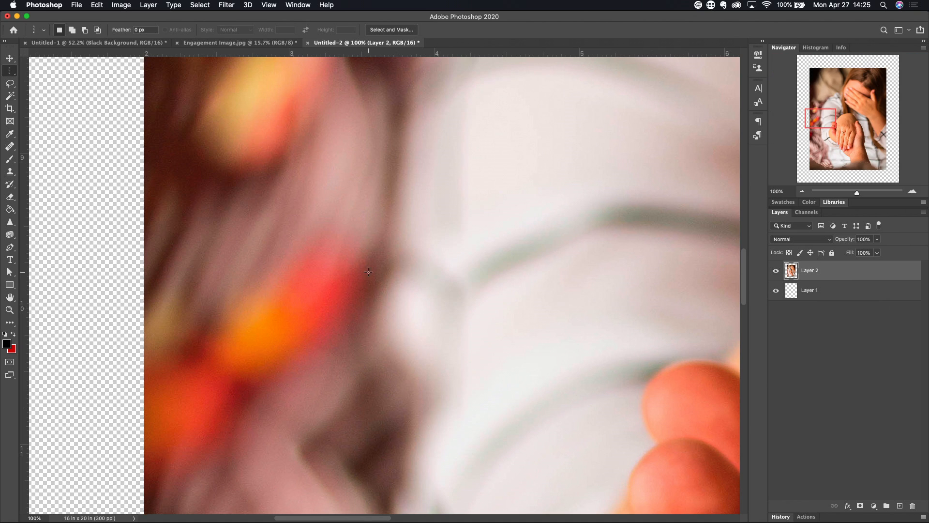
mouse_move(822, 118)
mouse_down()
mouse_move(817, 178)
mouse_move(815, 121)
mouse_up()
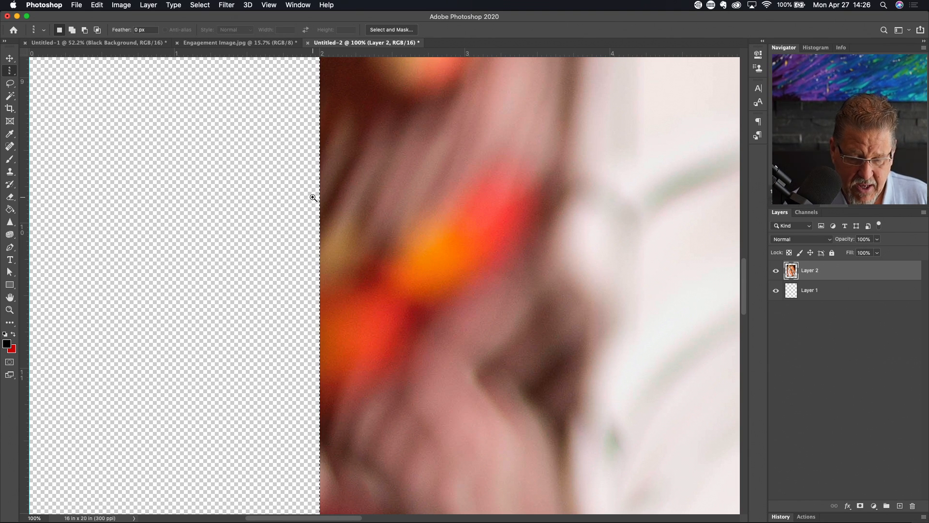
click(321, 260)
click(322, 262)
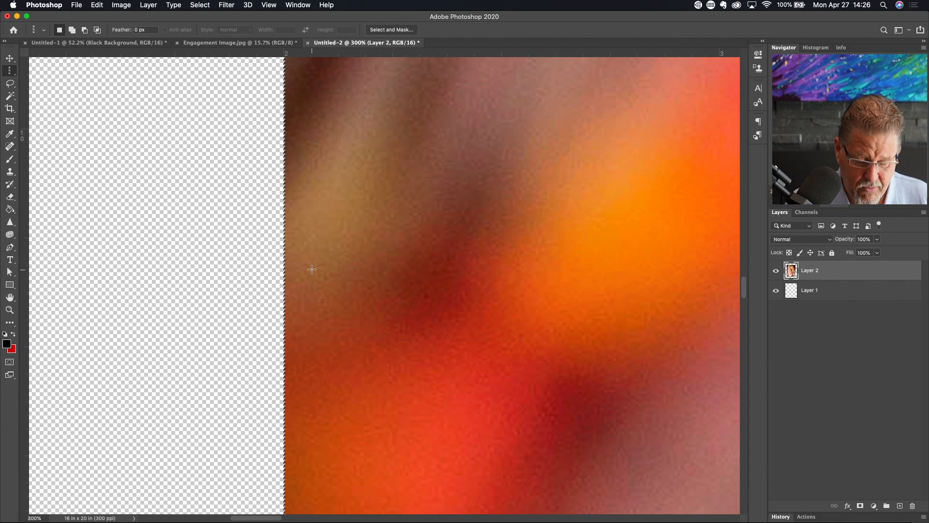
click(294, 278)
click(285, 275)
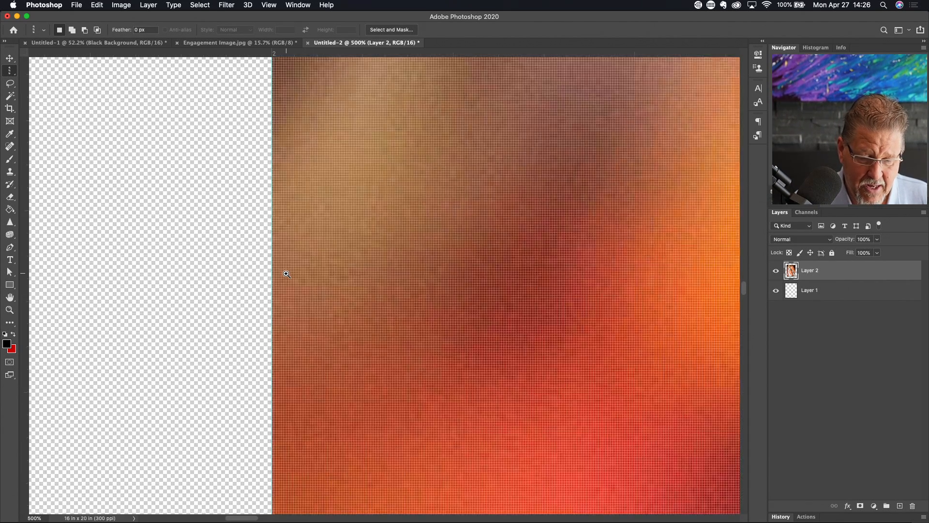
click(286, 274)
click(286, 274)
click(287, 274)
click(287, 274)
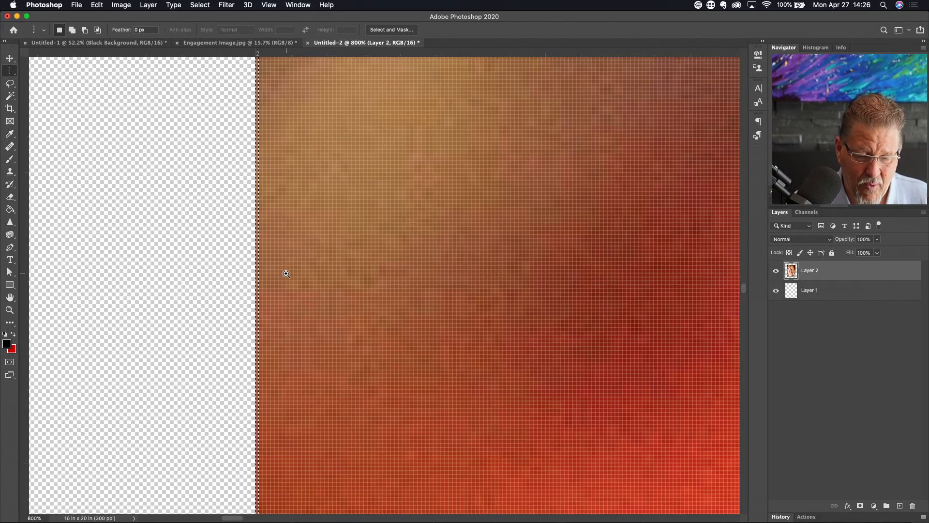
click(287, 274)
click(286, 274)
click(286, 274)
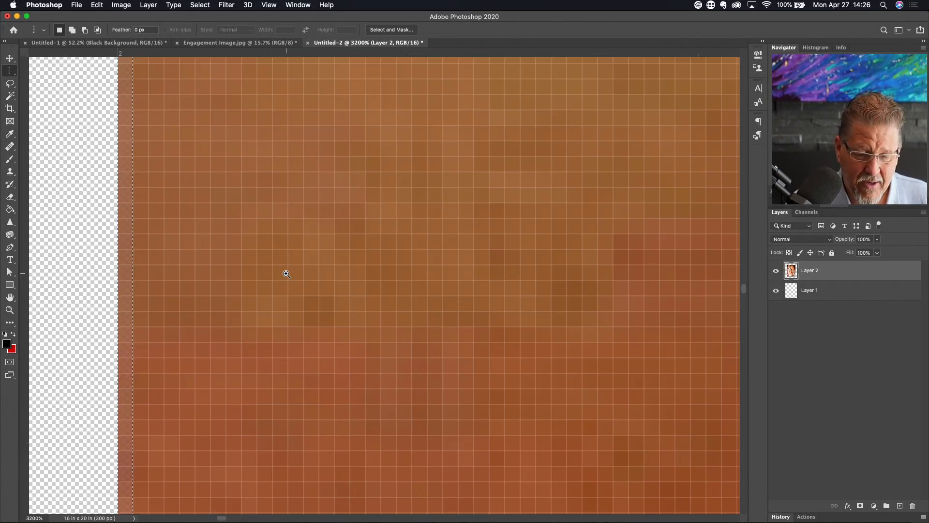
click(287, 274)
click(286, 274)
click(286, 274)
scroll(286, 274, left, 10)
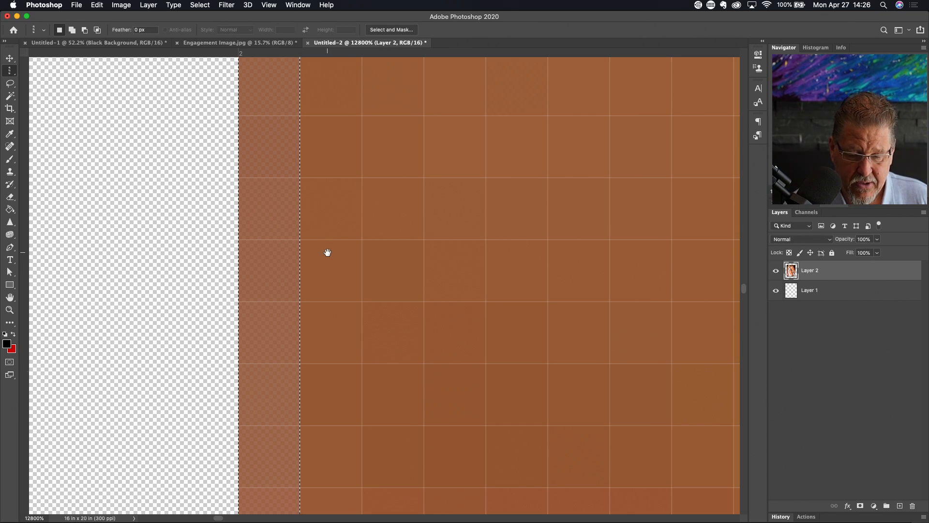
- Free Transform the selected left-edge pixel column, stretching it out to the canvas's left edge at 2.003 in wide and 20 in high
alt+click(300, 261)
alt+click(302, 264)
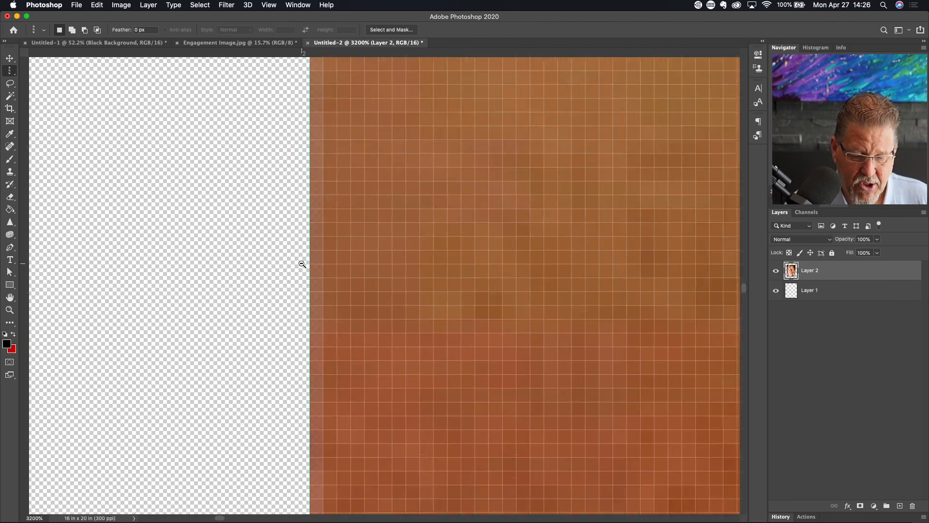
alt+click(302, 263)
alt+click(310, 266)
alt+click(311, 268)
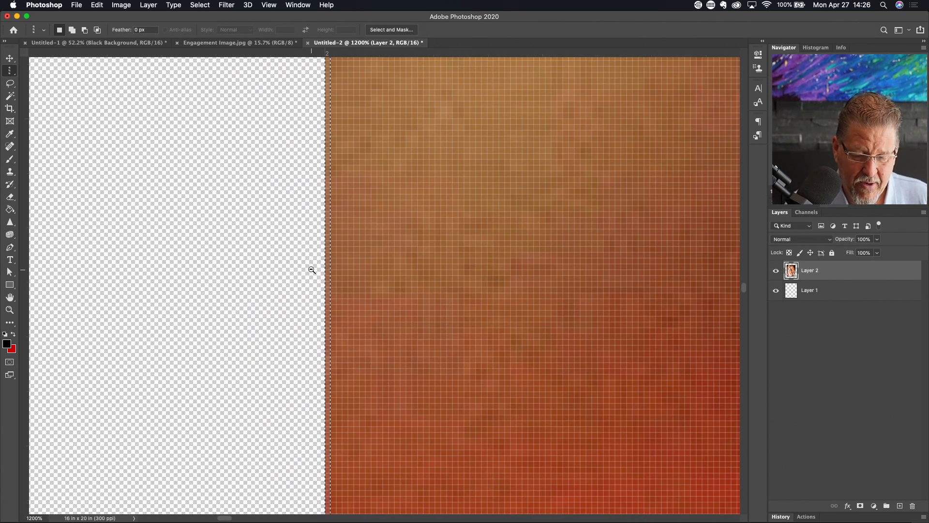
alt+click(341, 280)
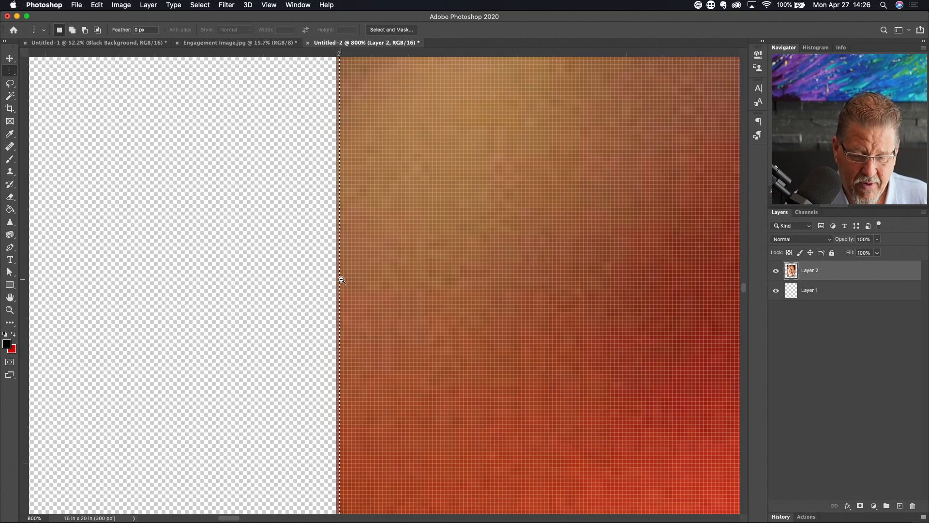
alt+click(552, 213)
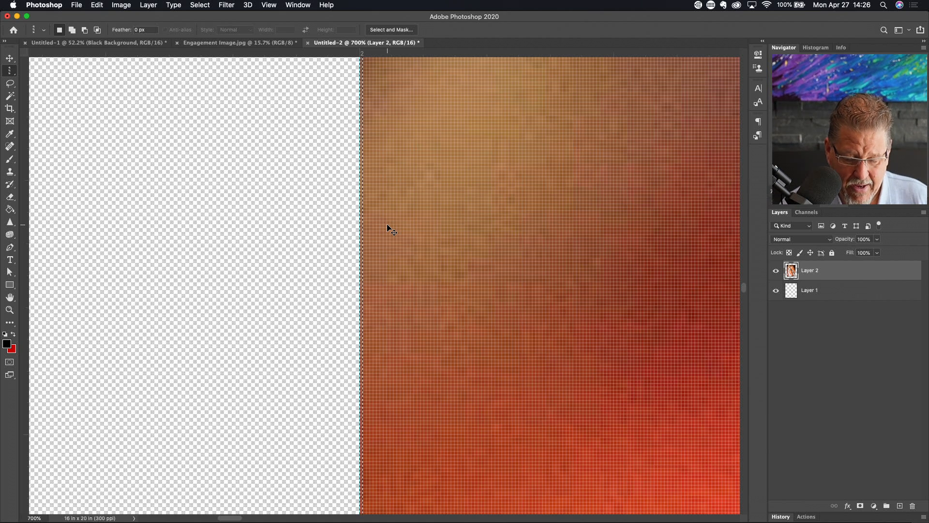
key(super+t)
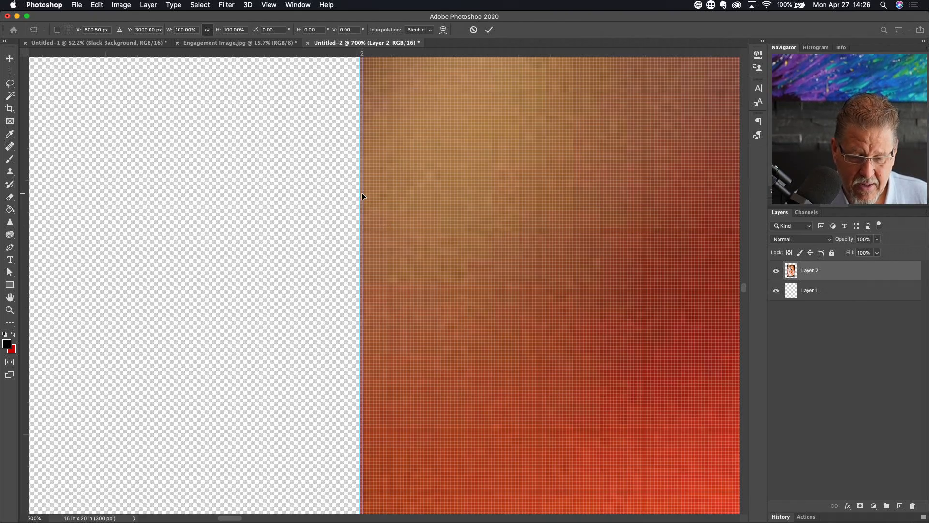
scroll(357, 190, down, 5)
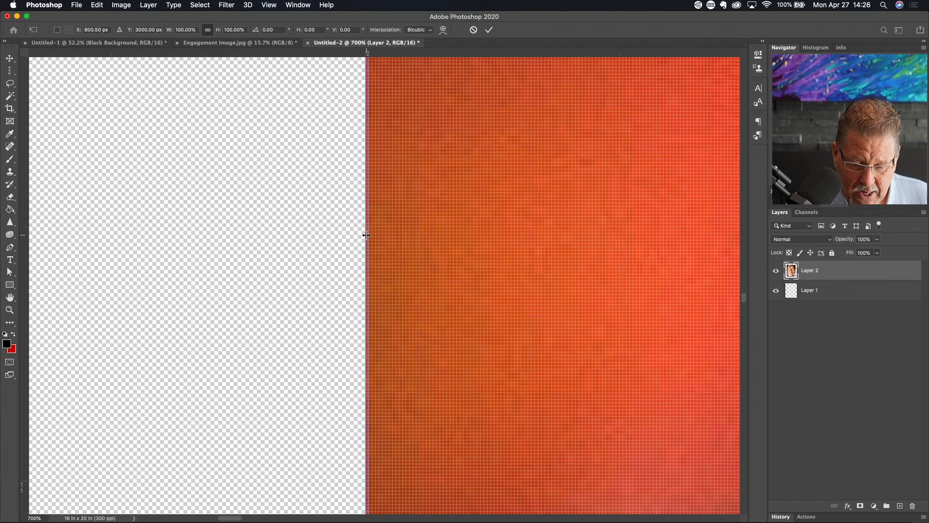
scroll(369, 233, down, 10)
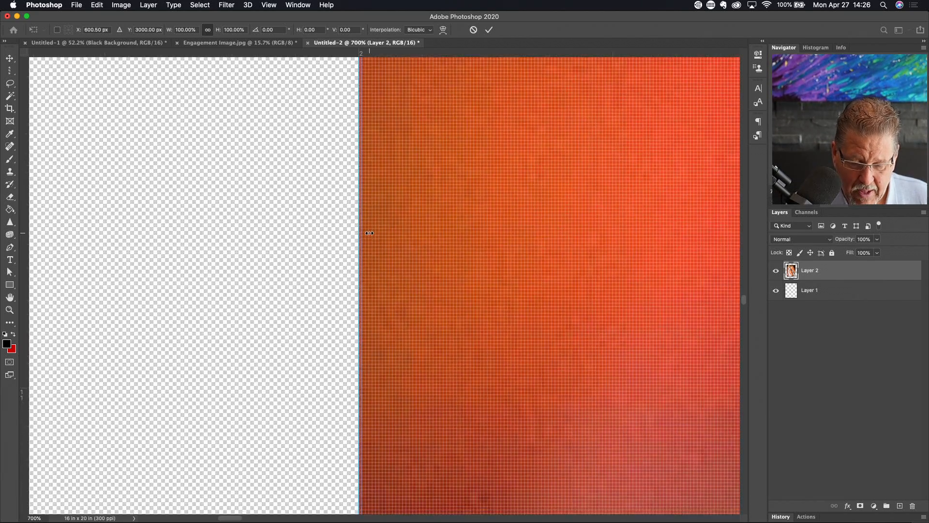
scroll(369, 233, left, 2)
scroll(370, 233, down, 15)
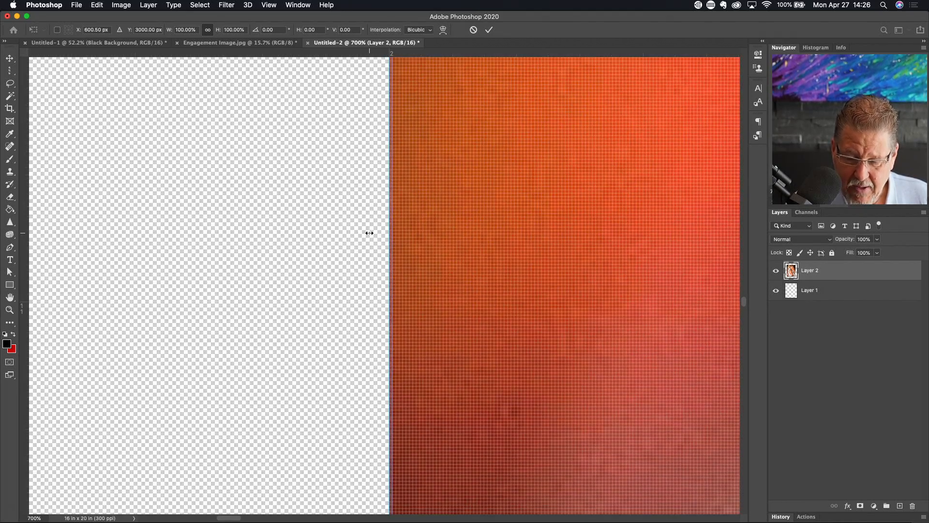
scroll(370, 233, up, 10)
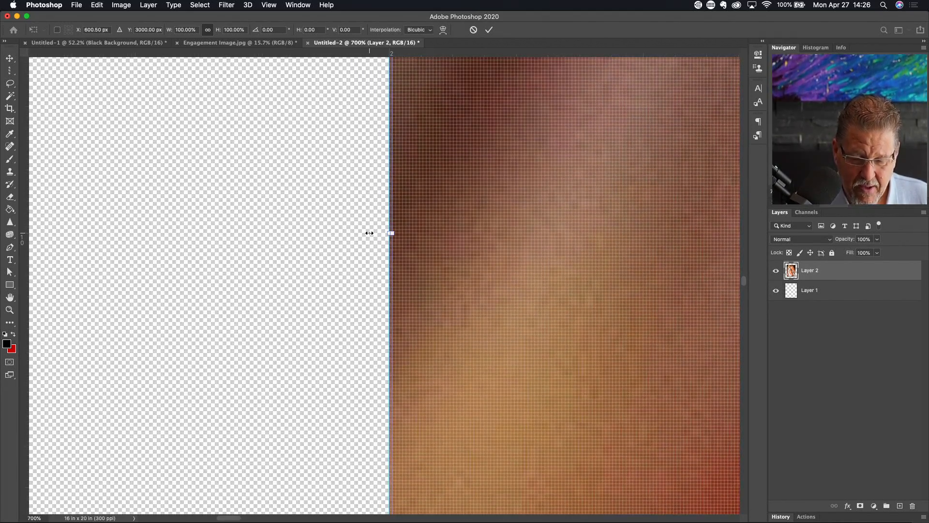
scroll(369, 233, down, 1)
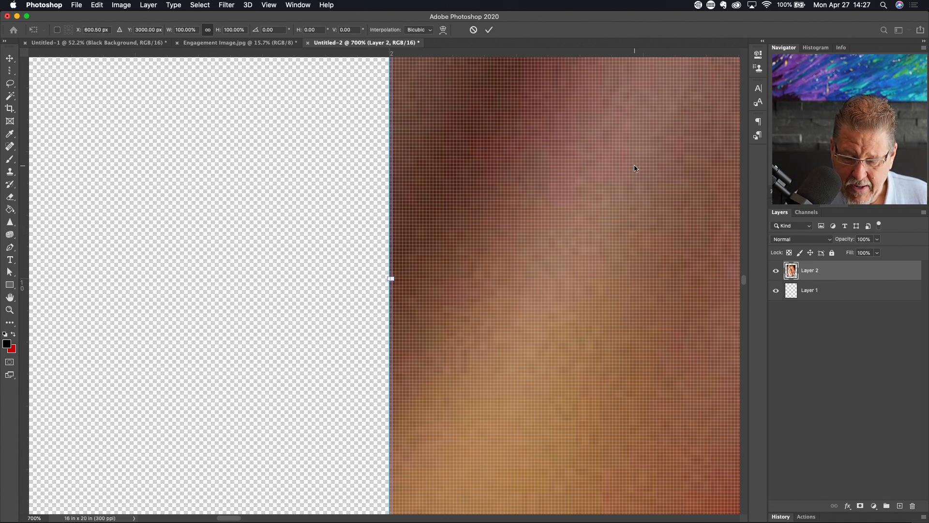
scroll(407, 337, up, 4)
scroll(407, 337, down, 5)
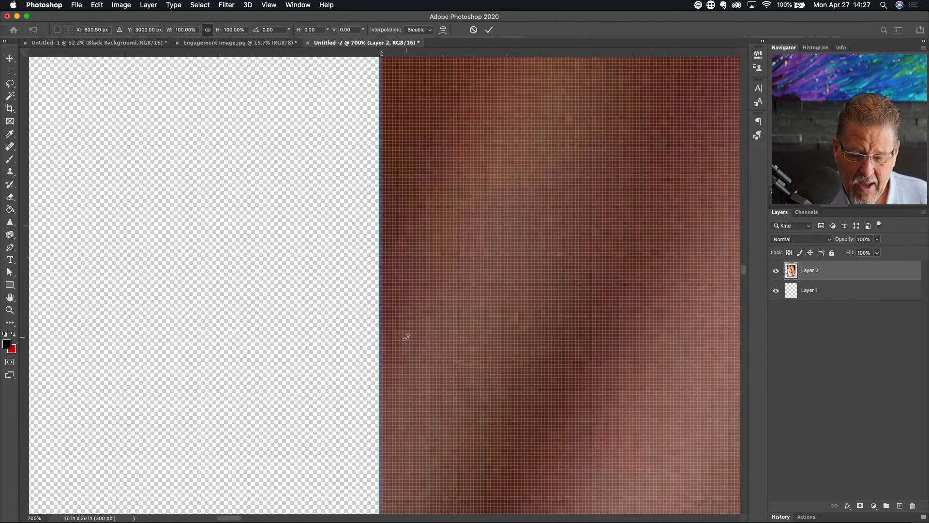
scroll(407, 337, up, 4)
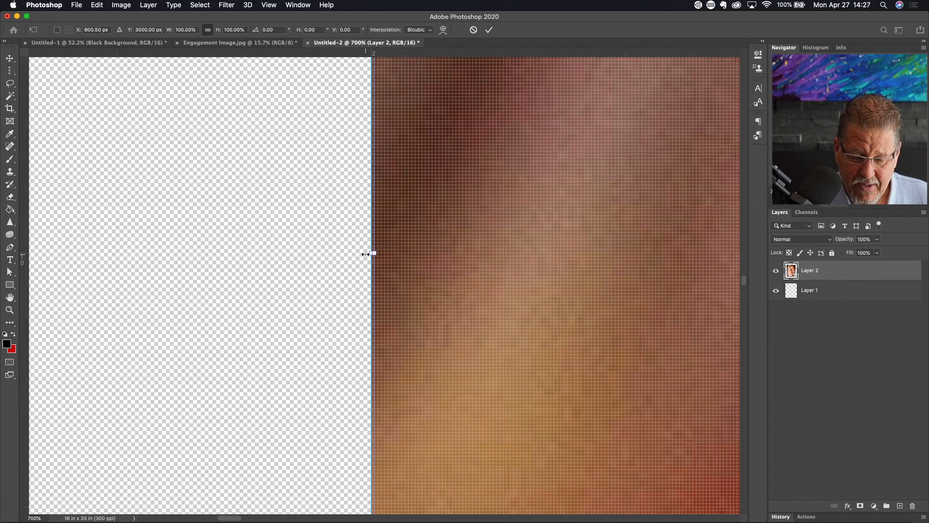
drag(369, 254, 294, 255)
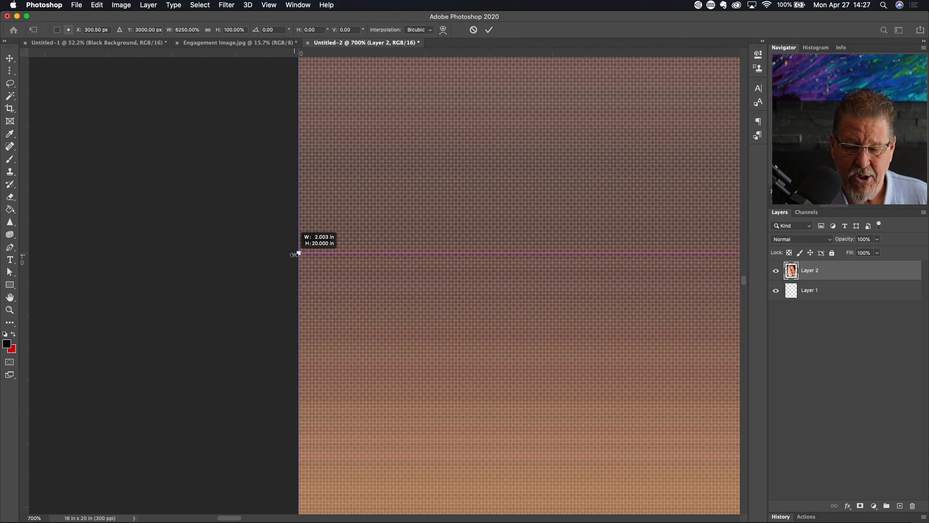
drag(294, 254, 294, 255)
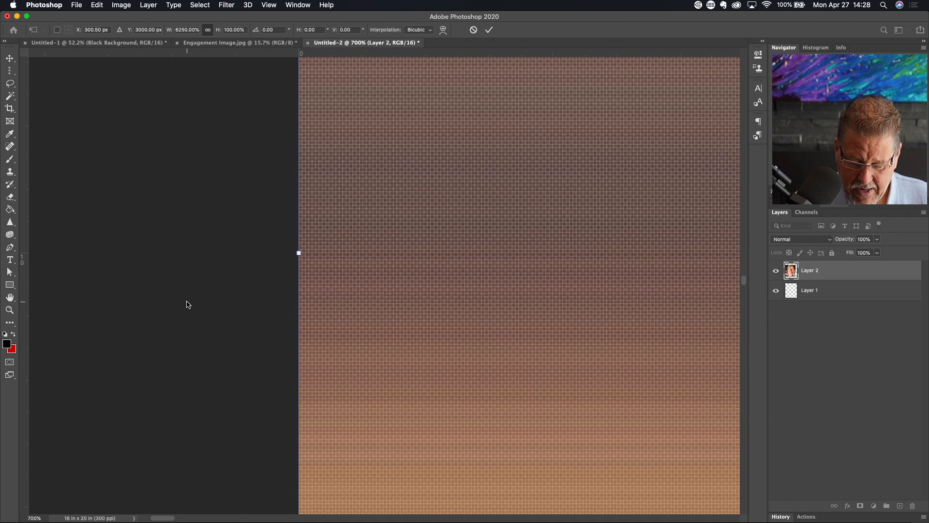
key(Return)
- Select a one-pixel-wide column along the photo's right edge at the 14 in guide with the Single Column Marquee Tool
key(m)
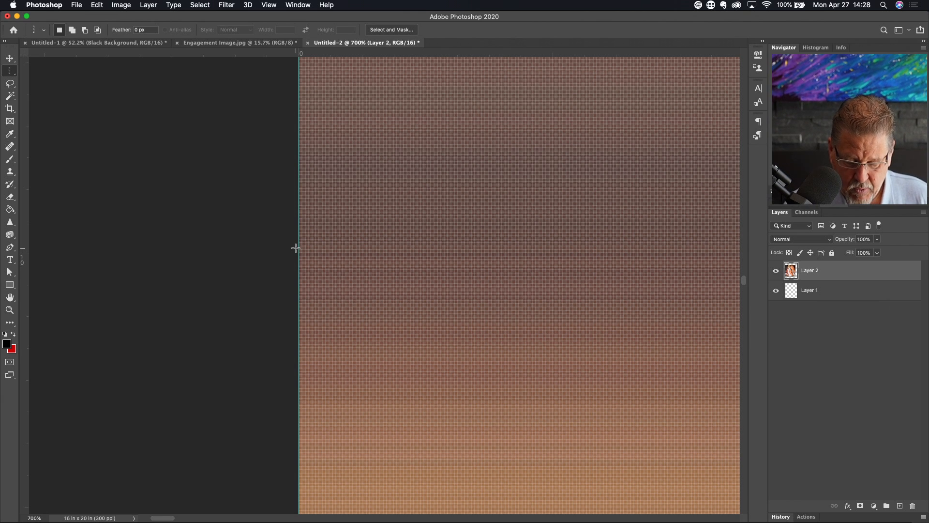
key(super+0)
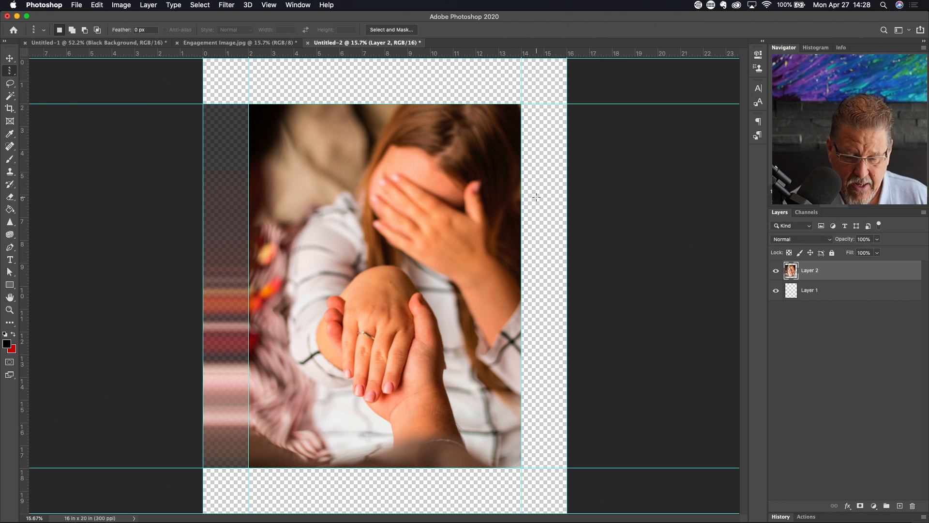
super+click(523, 278)
super+click(513, 284)
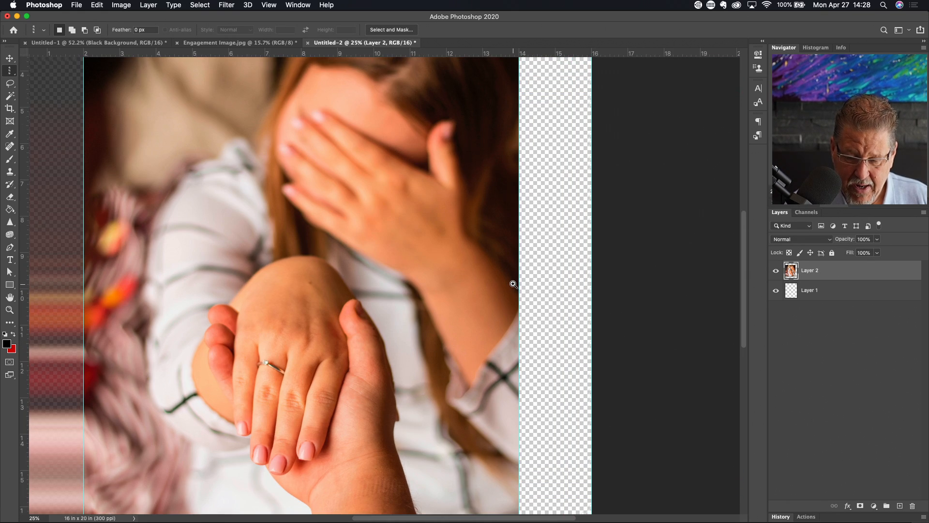
super+click(513, 284)
super+click(513, 283)
super+click(513, 283)
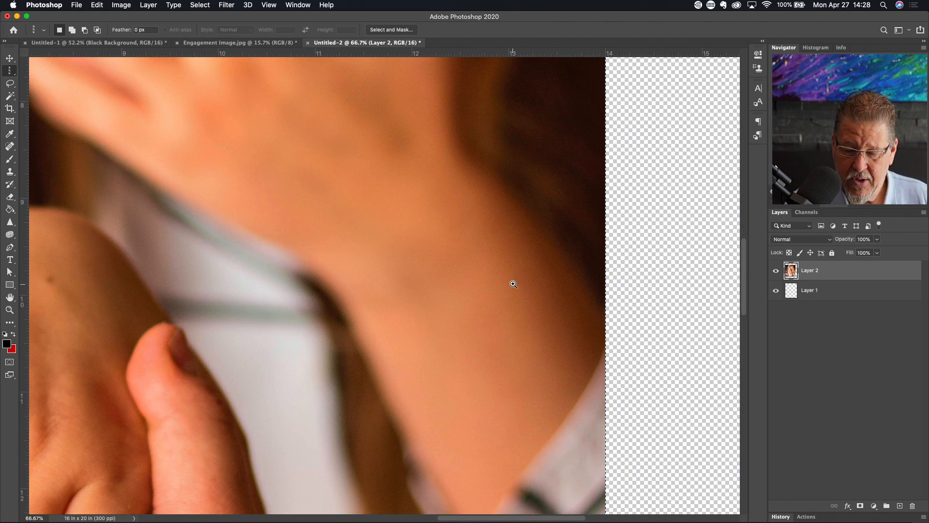
- Shift the one-pixel column selection left by one pixel so it covers the photo's outermost pixel column at the 14 in guide
super+click(513, 284)
super+click(513, 283)
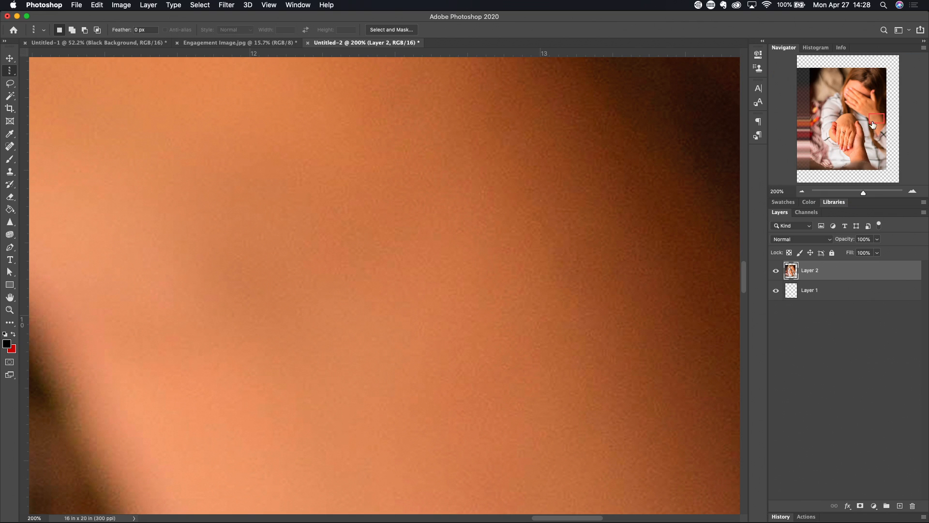
drag(875, 121, 884, 122)
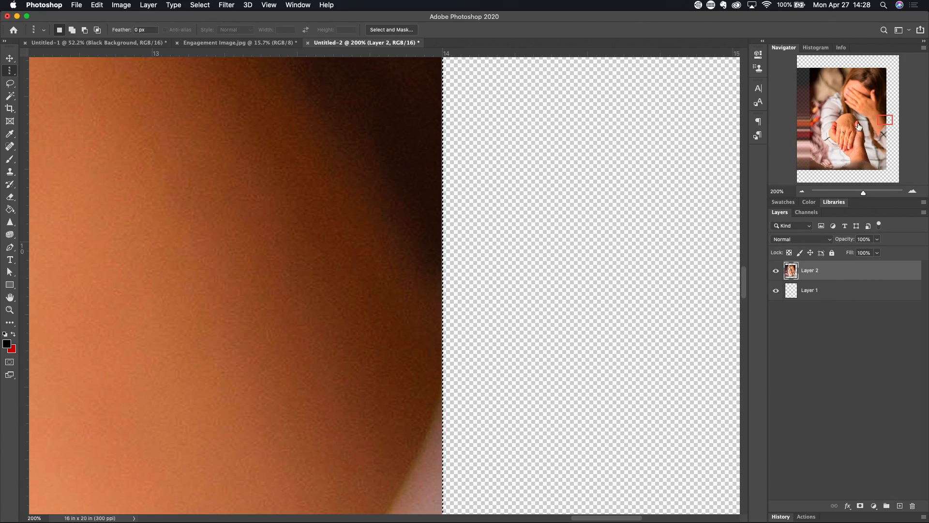
click(443, 299)
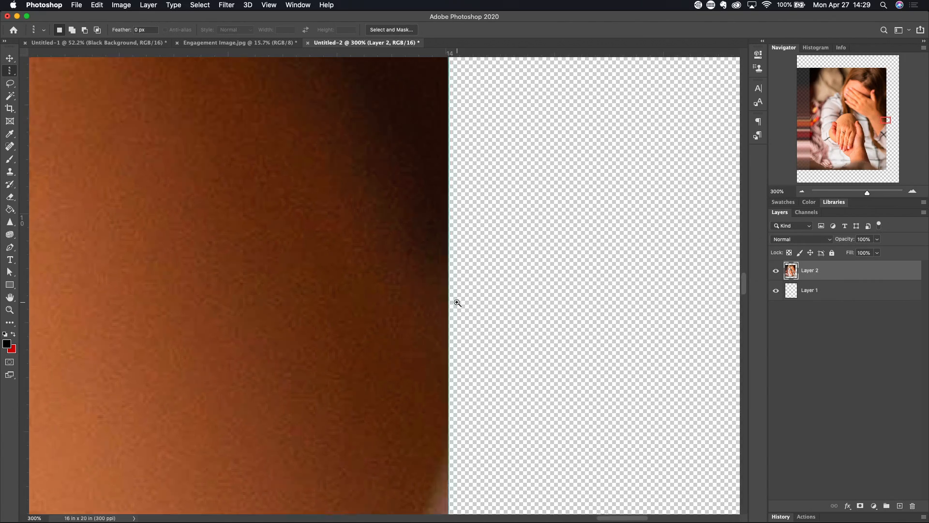
click(458, 302)
click(458, 303)
click(457, 303)
click(458, 303)
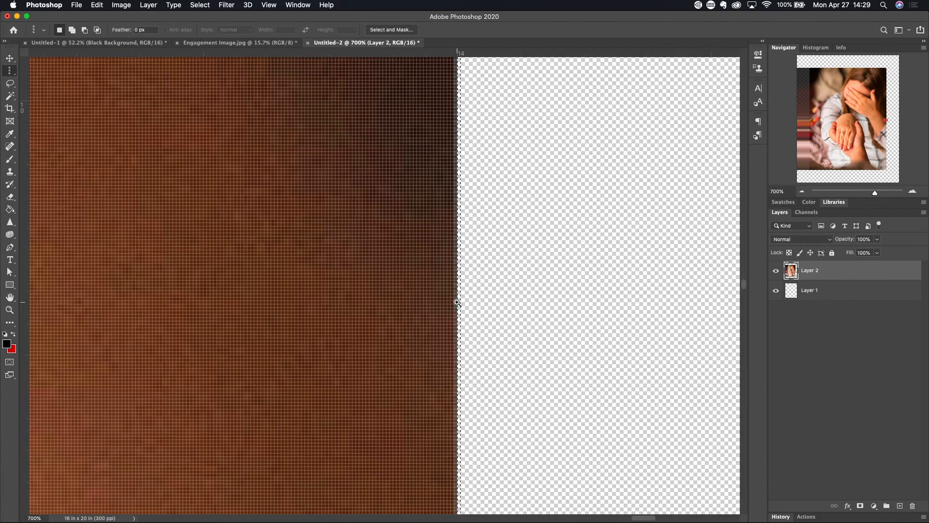
click(516, 306)
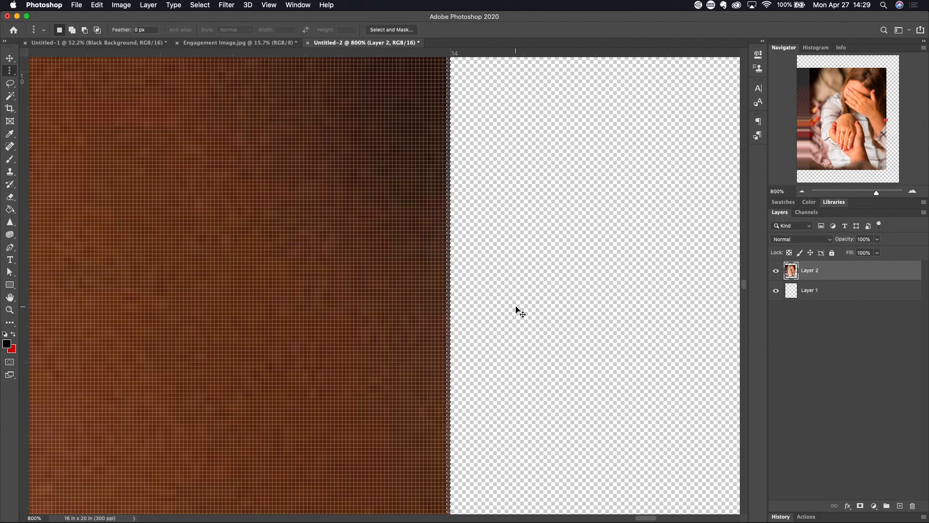
- Free Transform the selected right-edge pixel column out to the canvas's right edge at 2.003 in wide and 20 in high, and deselect
key(super+t)
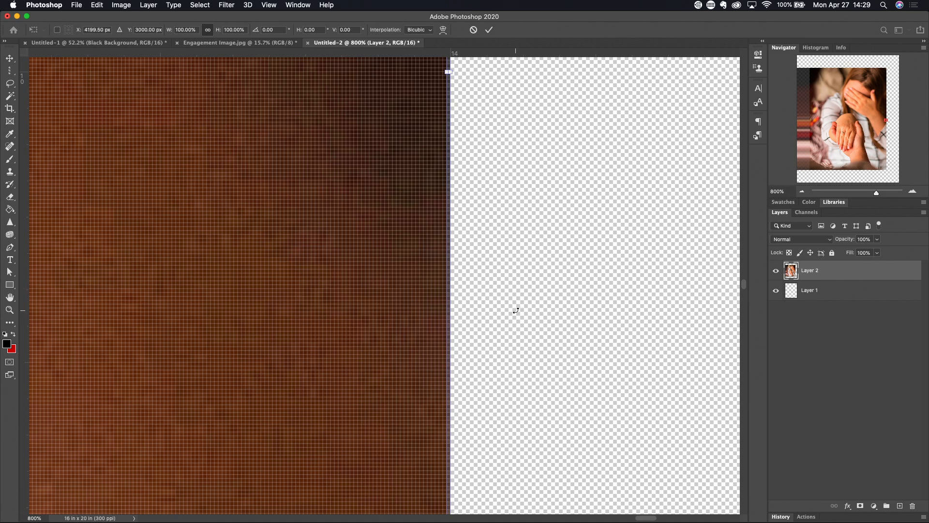
scroll(516, 310, up, 5)
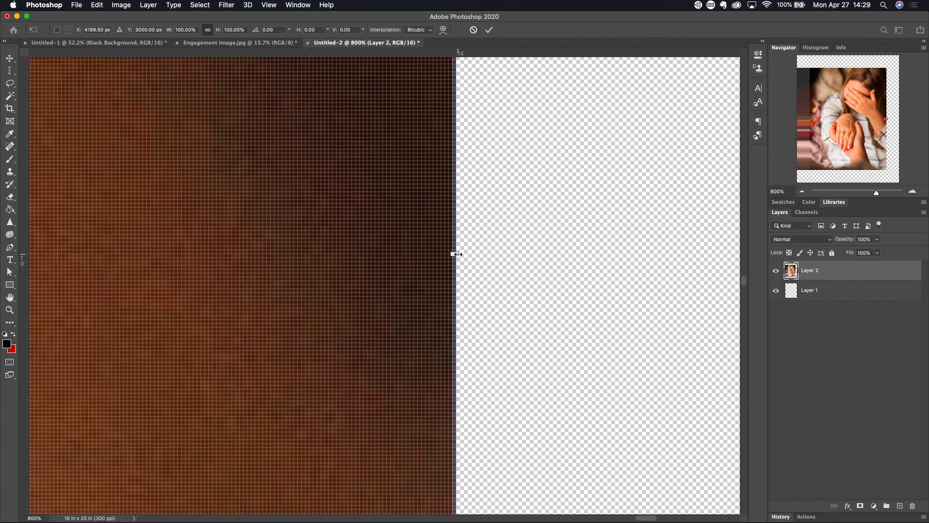
drag(461, 254, 482, 263)
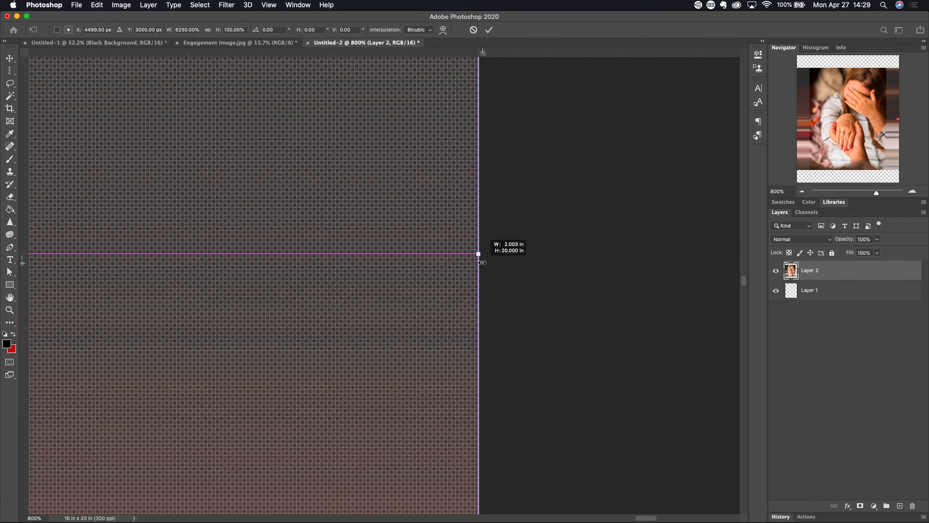
drag(482, 262, 483, 262)
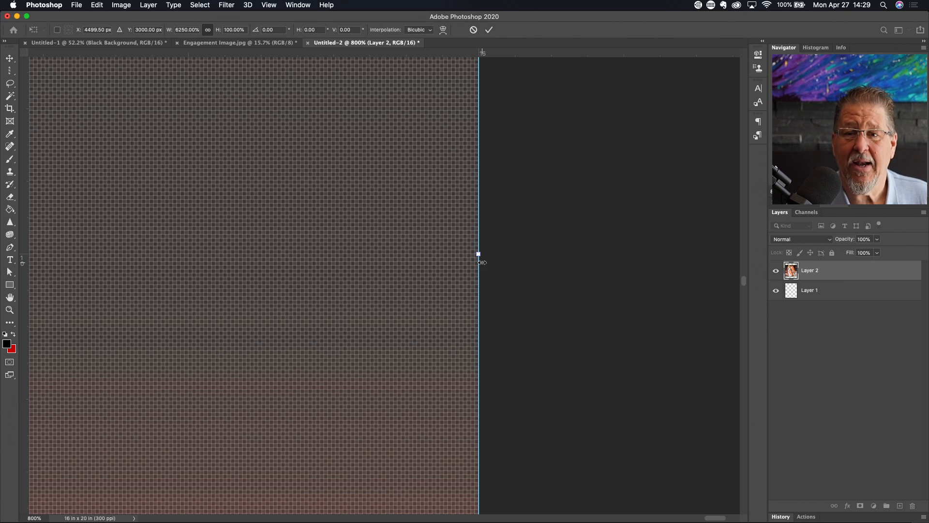
key(Return)
key(m)
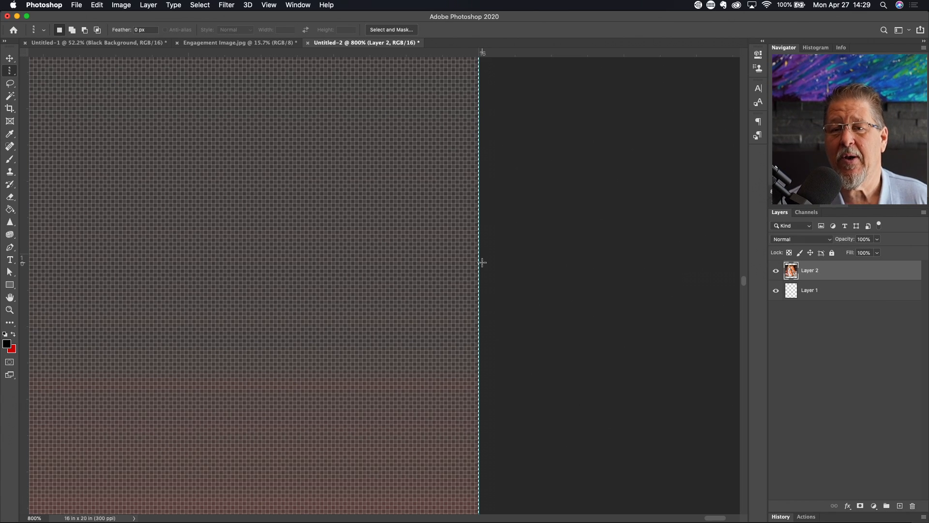
key(super+d)
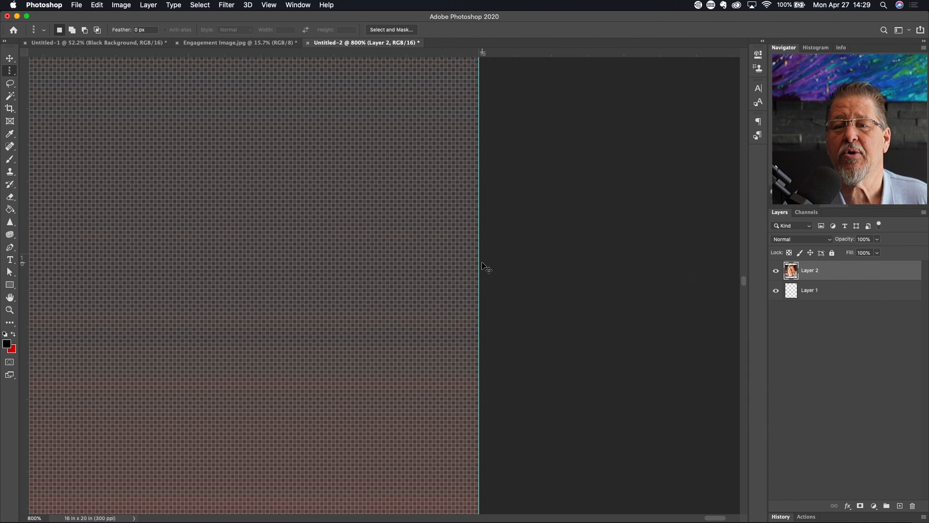
key(super+0)
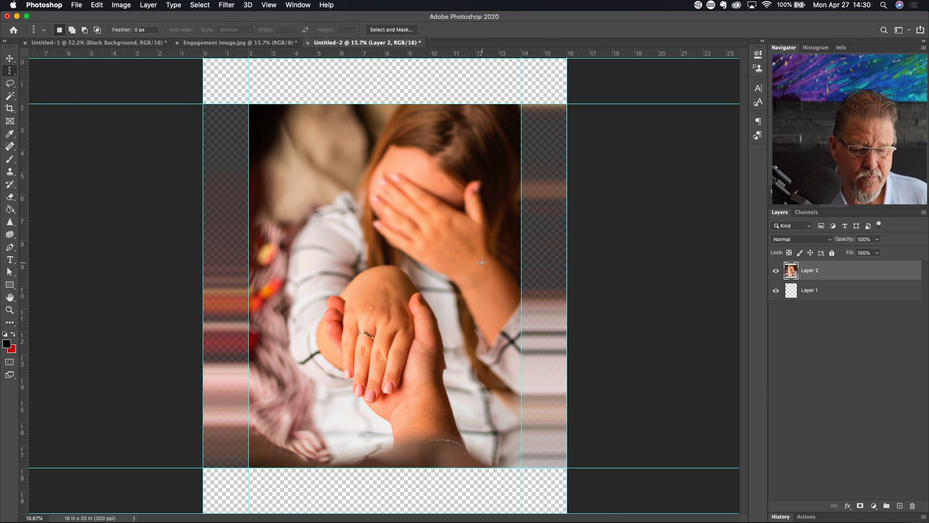
click(12, 75)
click(57, 88)
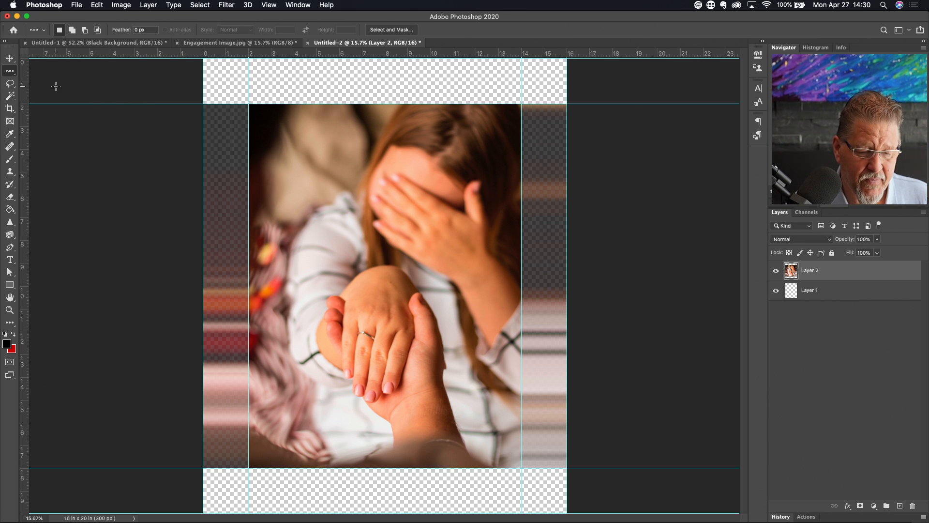
click(15, 77)
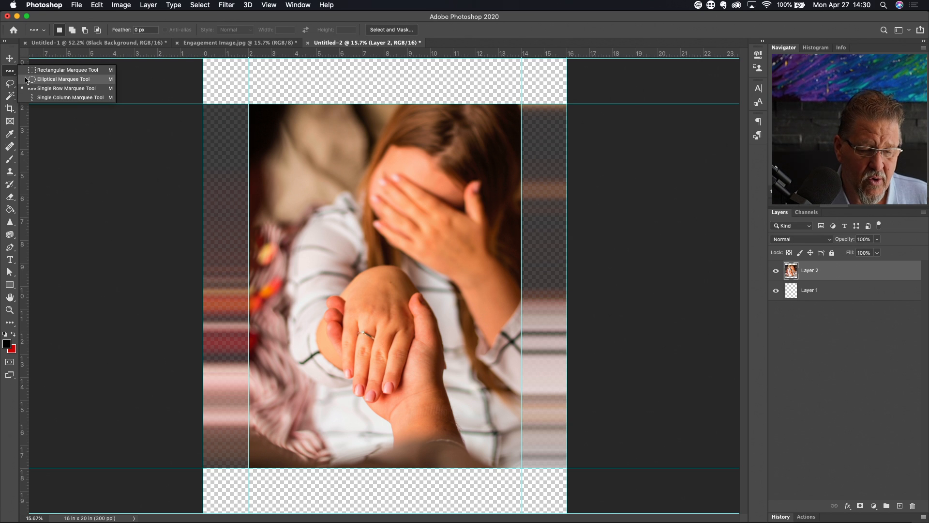
click(47, 97)
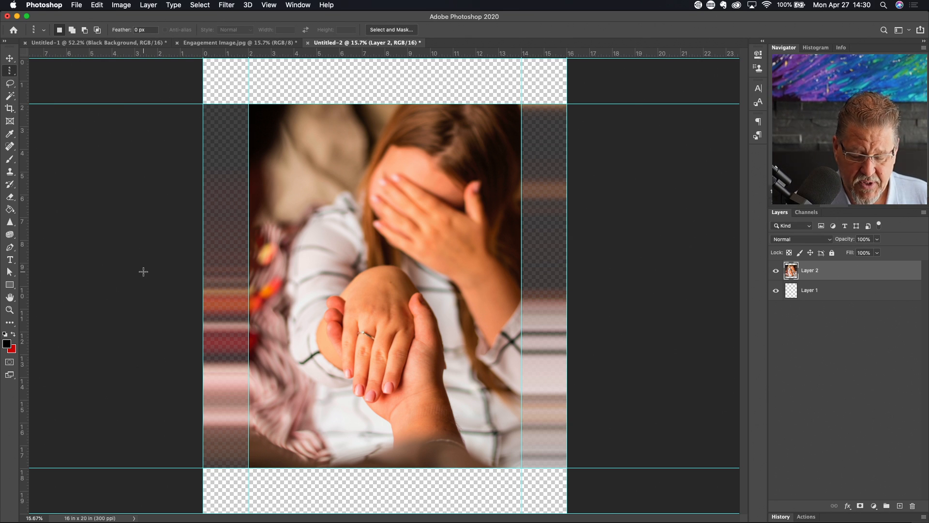
- Select a one-pixel-high row along the photo's top edge at the 2 in guide with the Single Row Marquee Tool
key(shift+m)
key(shift+m)
key(shift+m)
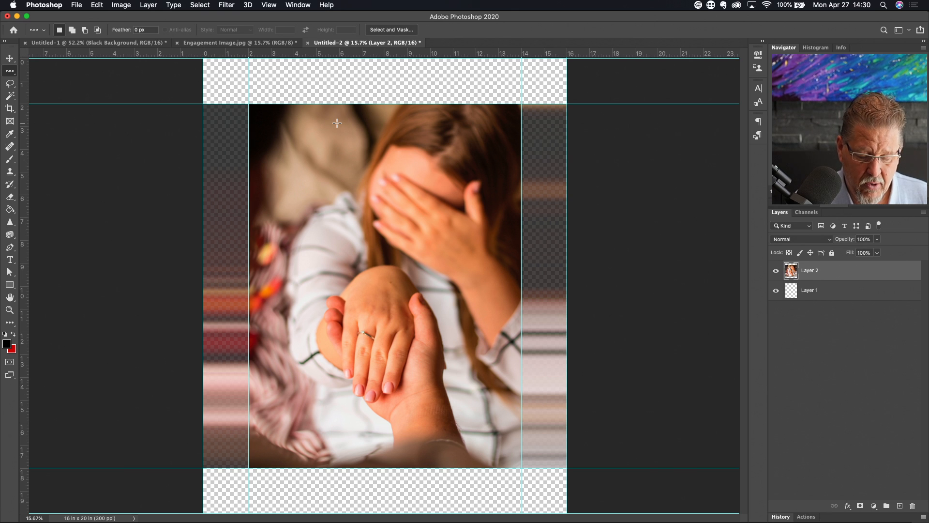
click(394, 114)
click(395, 113)
click(394, 113)
click(388, 90)
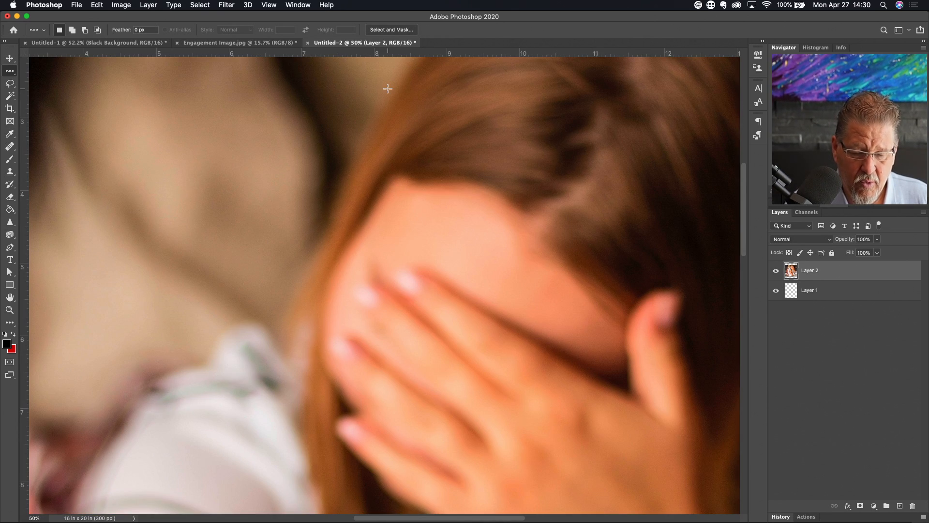
scroll(388, 89, up, 3)
click(397, 169)
click(397, 169)
click(397, 169)
click(396, 169)
scroll(396, 169, up, 5)
scroll(397, 169, down, 1)
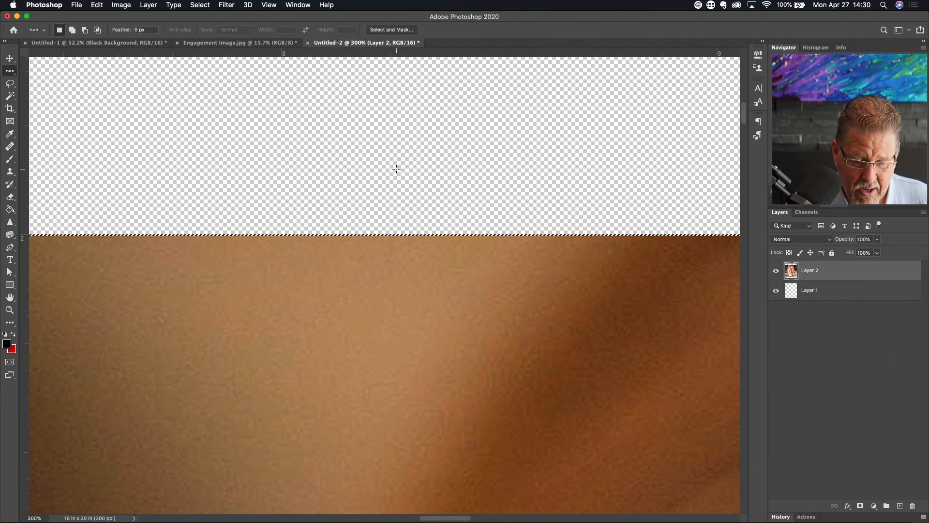
click(361, 216)
click(373, 236)
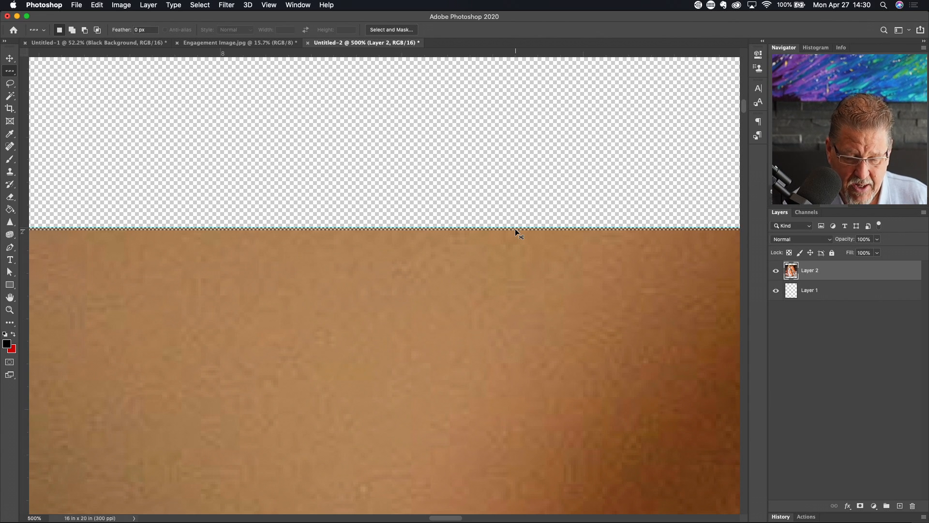
- Free Transform the selected top-edge pixel row, stretching it up to the canvas's top edge, and deselect
key(super+t)
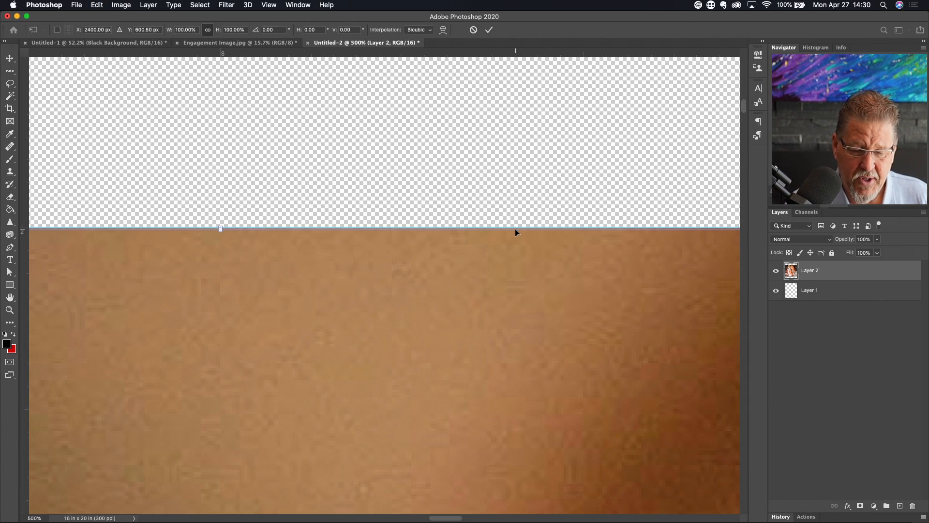
scroll(515, 228, left, 5)
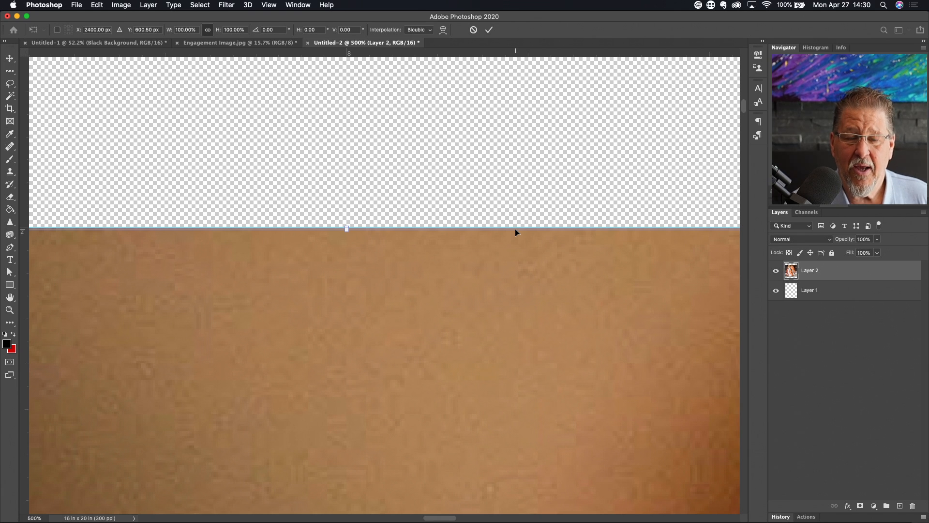
scroll(378, 234, left, 4)
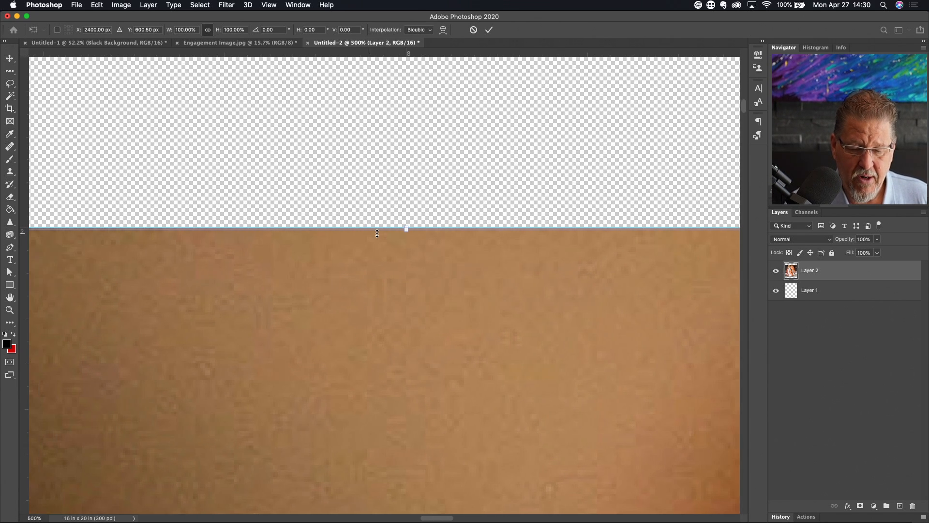
scroll(378, 233, right, 3)
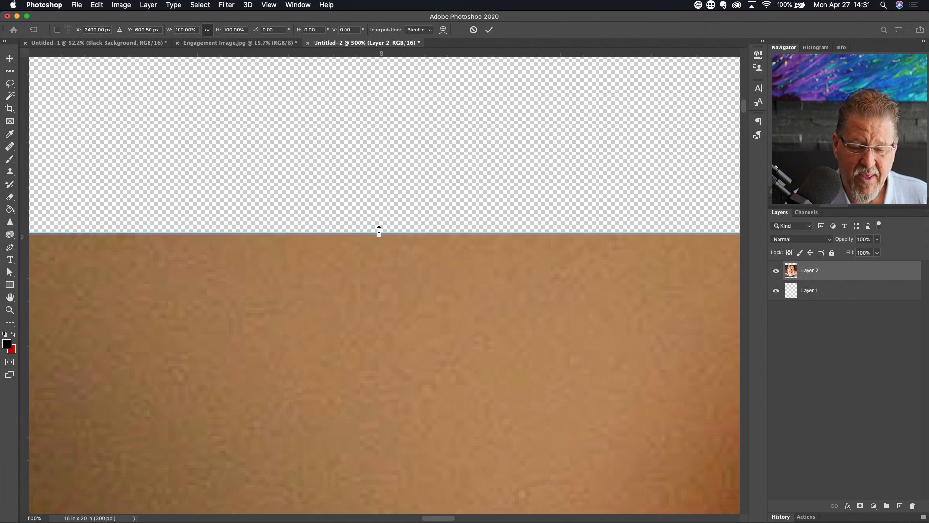
drag(379, 229, 398, 107)
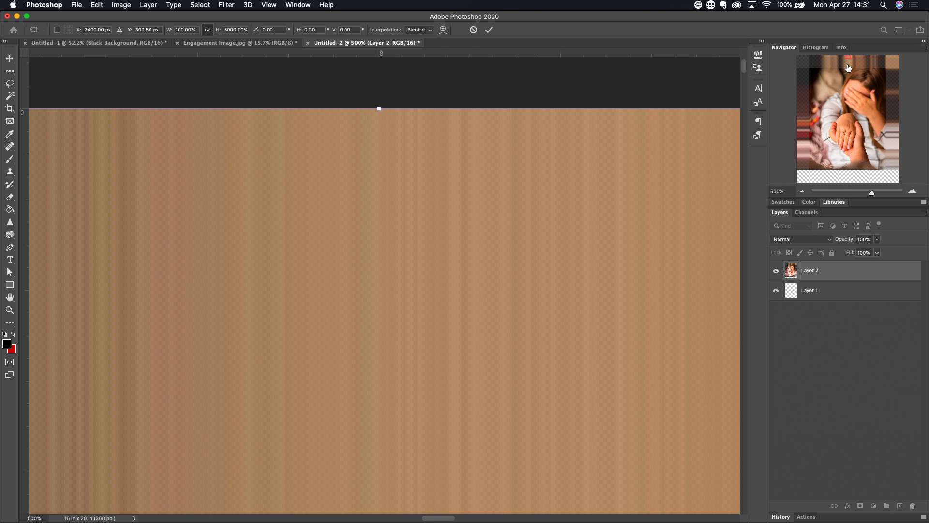
key(Return)
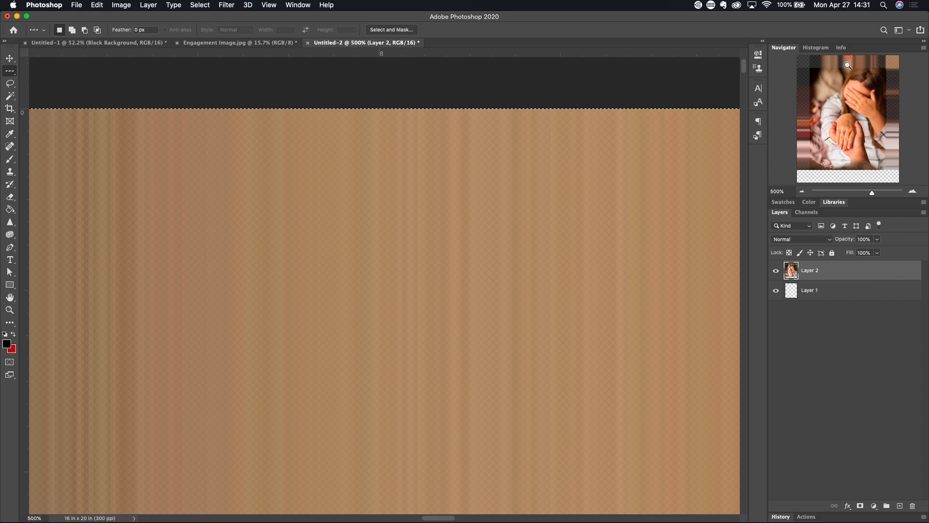
key(super+d)
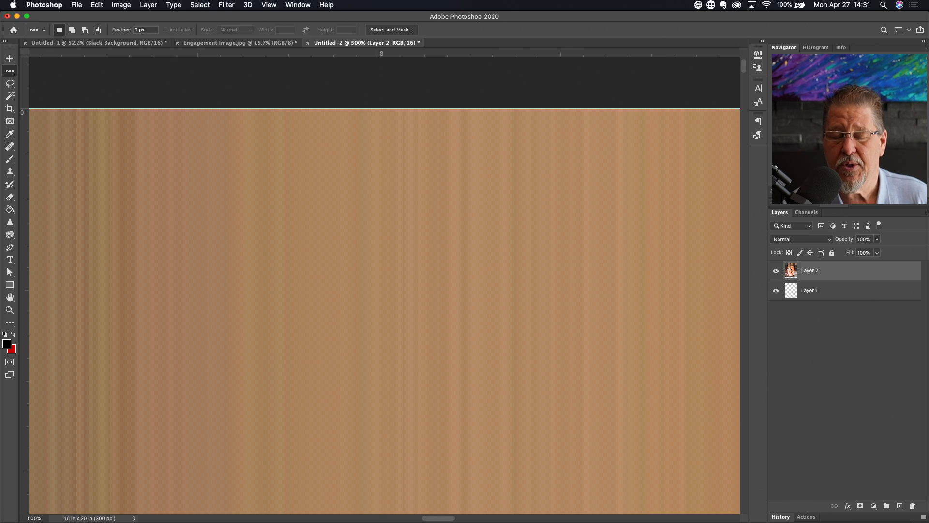
key(super+0)
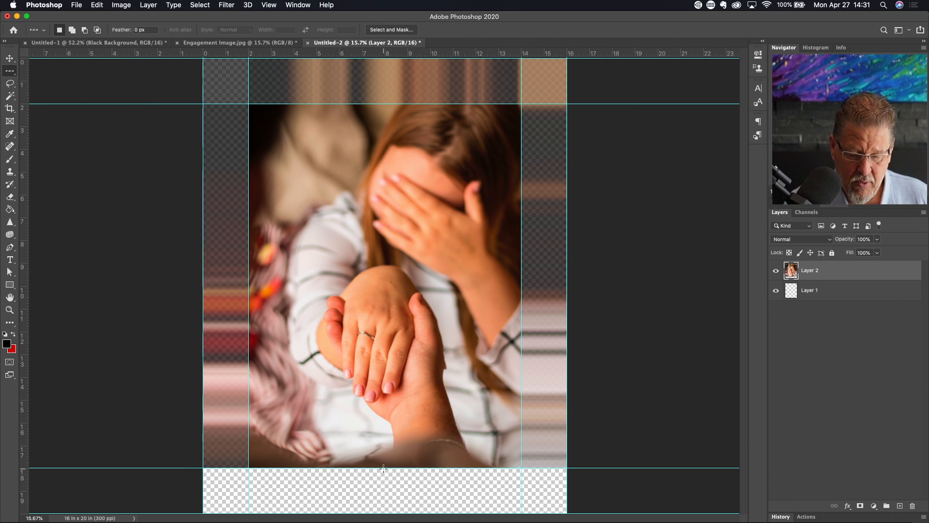
- Select a one-pixel-high row at the 18 in guide and nudge it up one pixel onto the photo's bottom edge
drag(386, 467, 379, 497)
scroll(379, 496, down, 3)
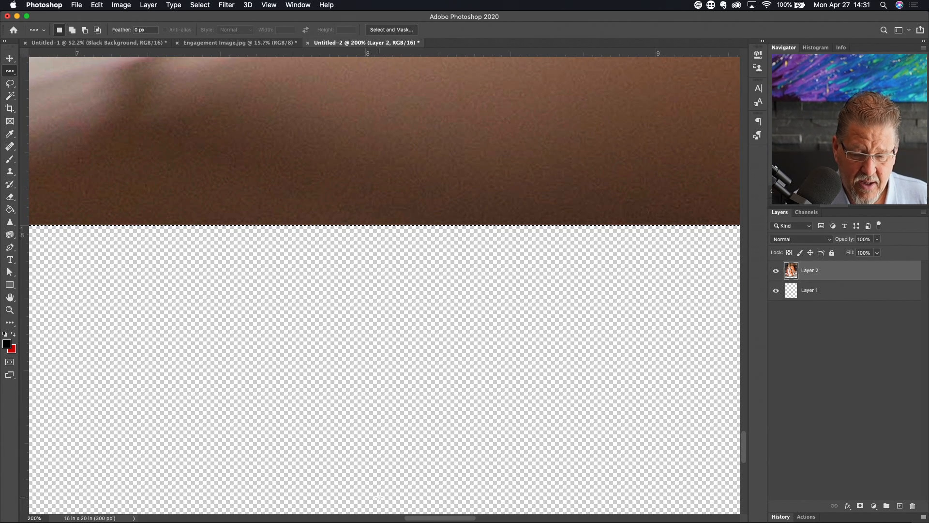
click(372, 232)
click(372, 230)
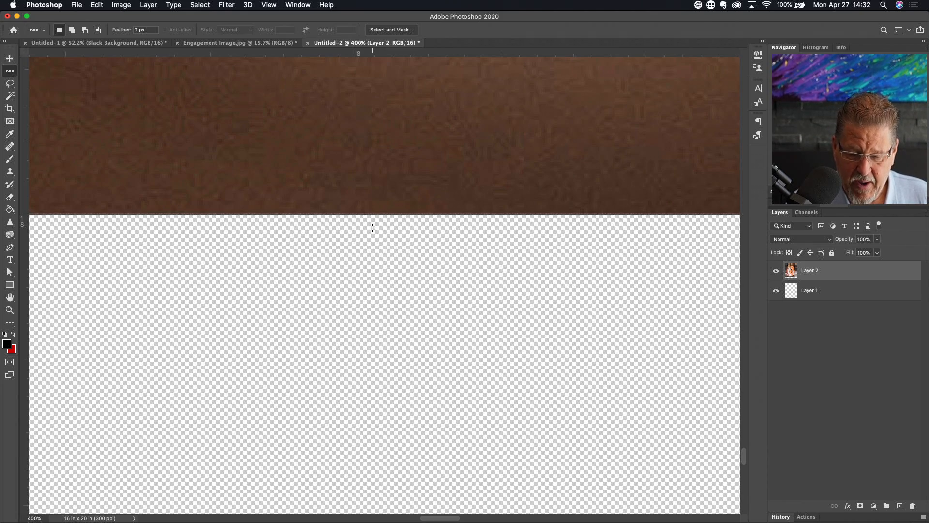
click(387, 210)
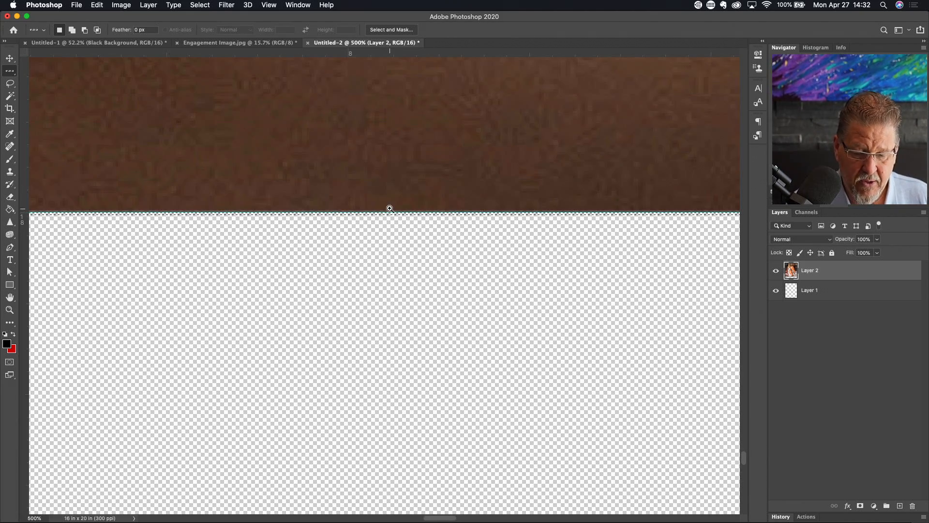
click(387, 210)
click(387, 210)
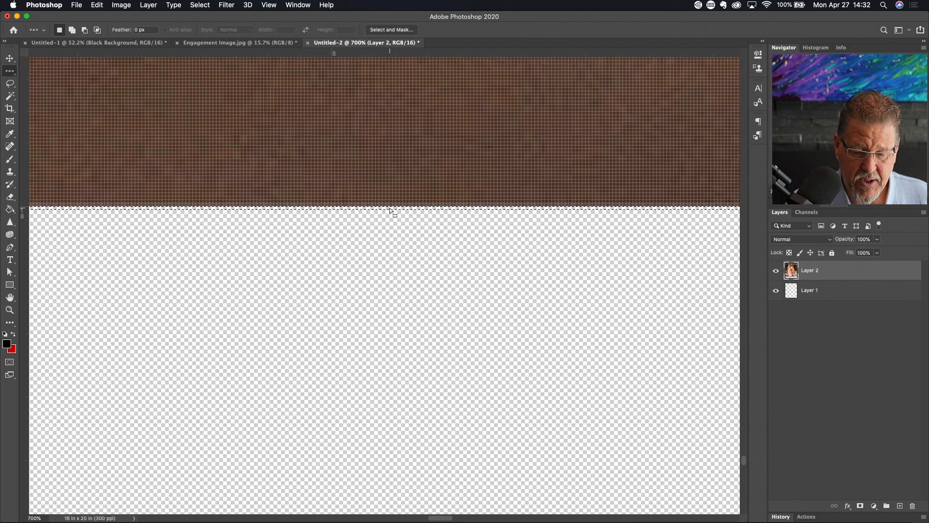
key(Up)
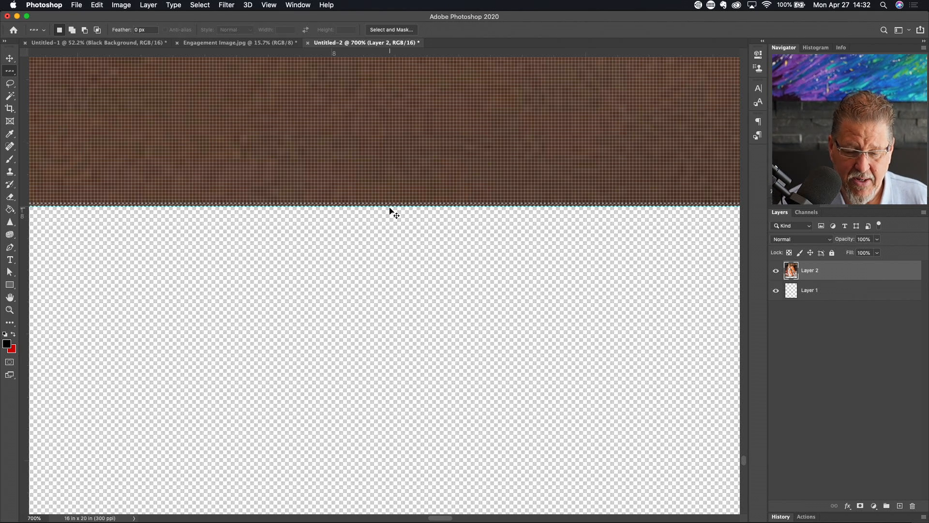
- Free Transform the selected bottom-edge pixel row down to the canvas's bottom edge at 16 in wide and 2.003 in high, and deselect
key(super+t)
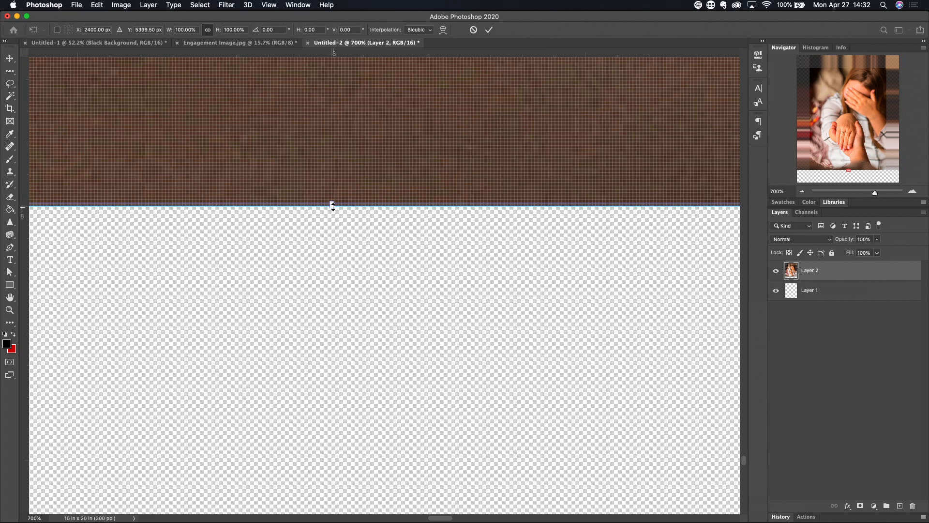
drag(333, 205, 333, 230)
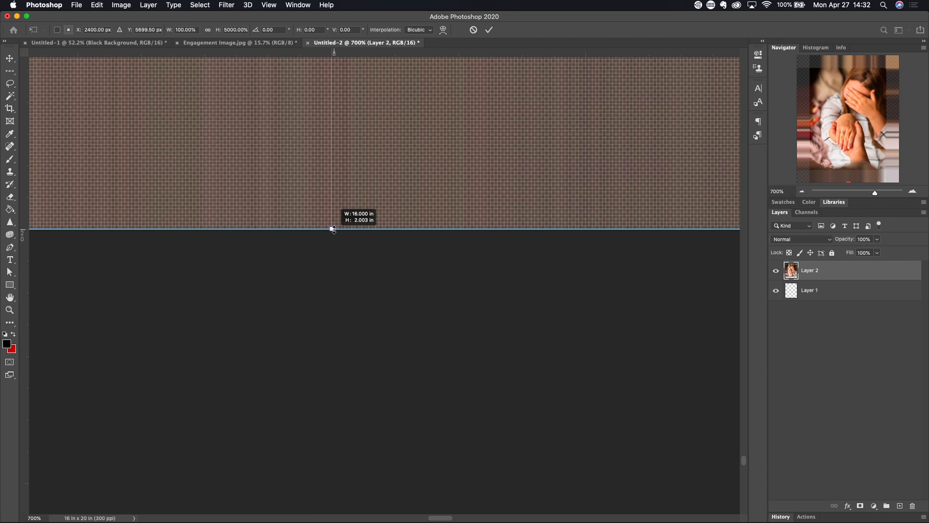
drag(333, 228, 333, 229)
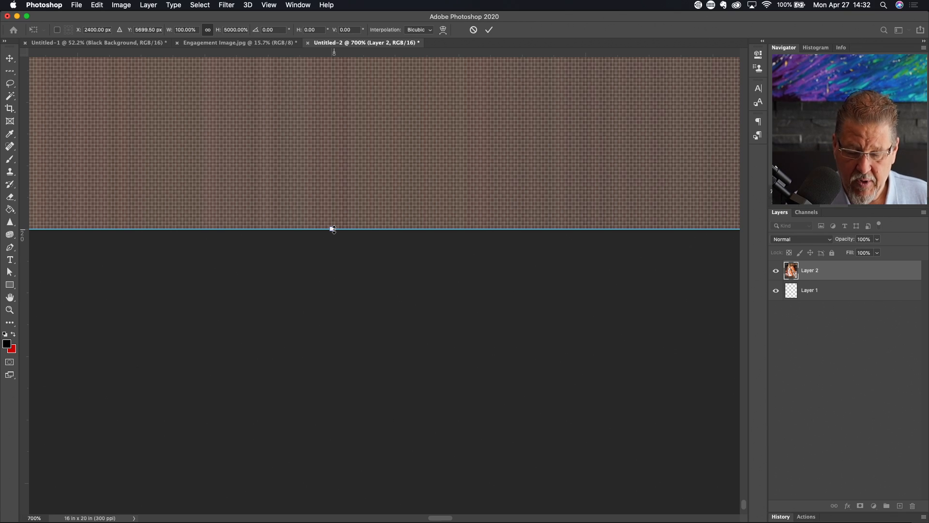
key(Return)
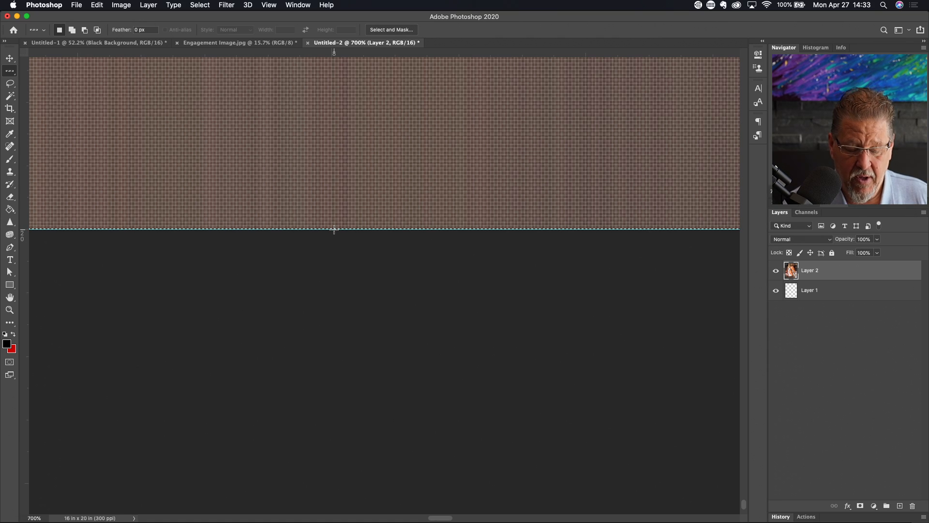
key(super+d)
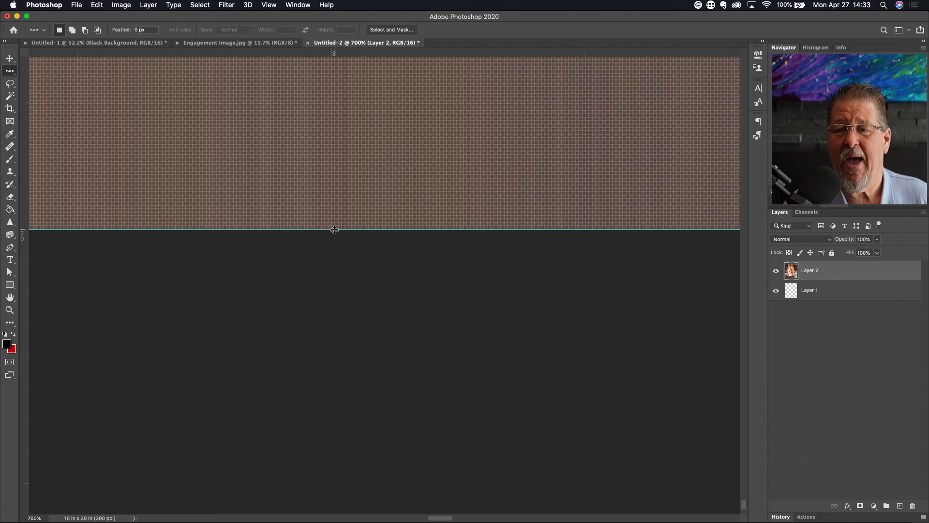
key(super+0)
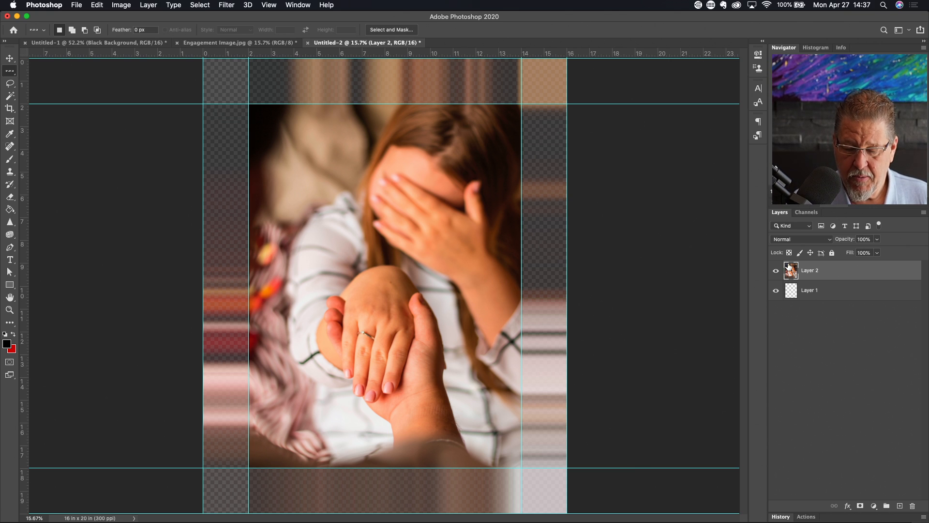
- Duplicate Layer 2 and merge the copy back into it to make the semi-transparent stretched edges more opaque
click(776, 291)
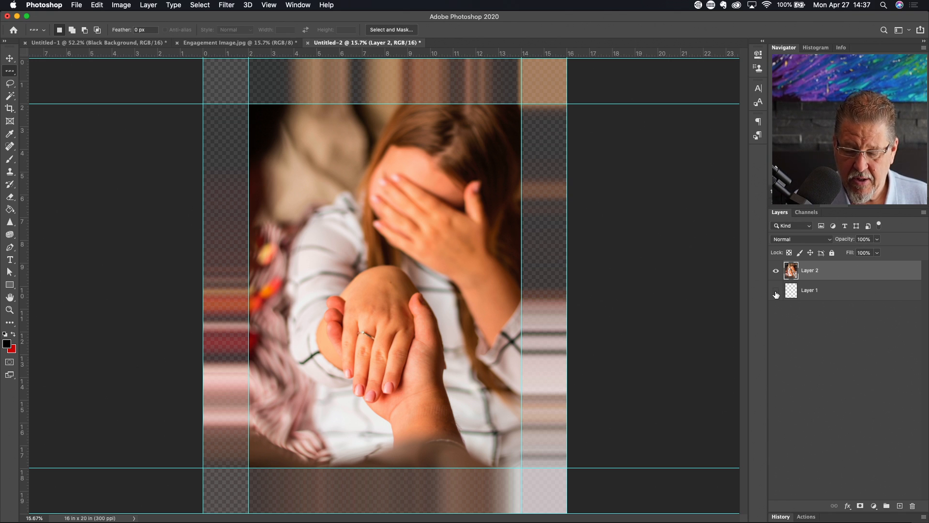
click(776, 291)
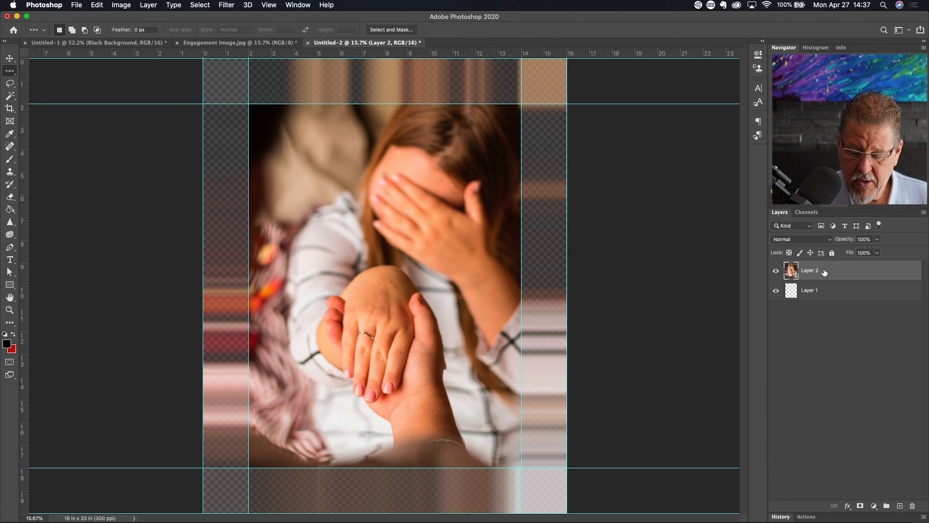
key(super+j)
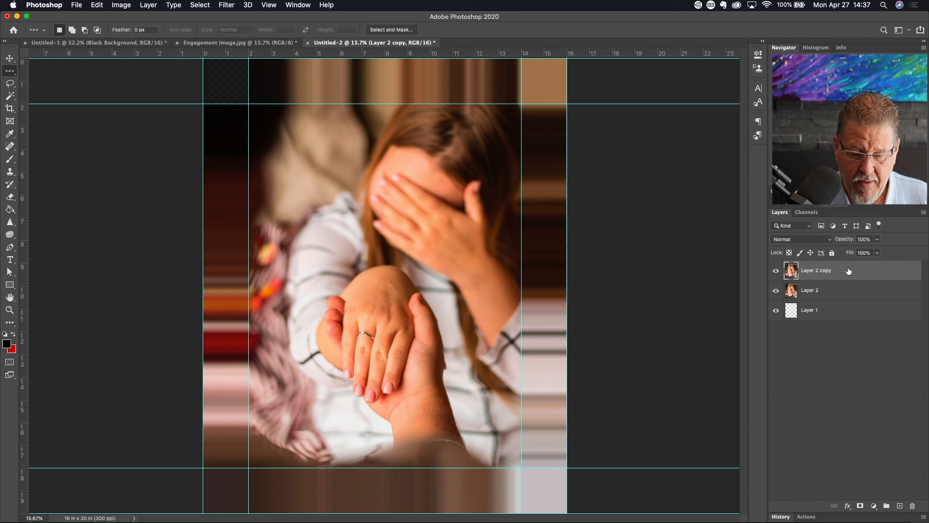
key(BackSpace)
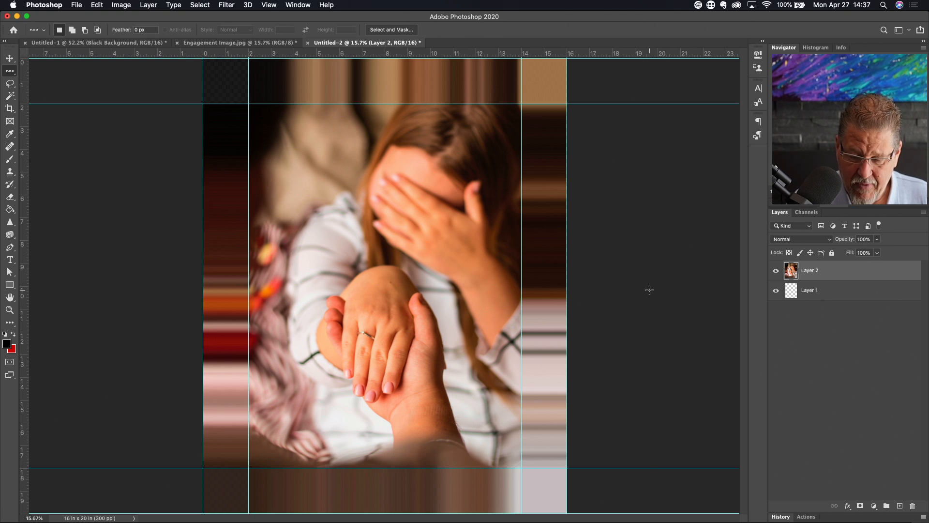
- Rename Layer 2, the layer holding the photo and its stretched edges, as Image
double_click(811, 270)
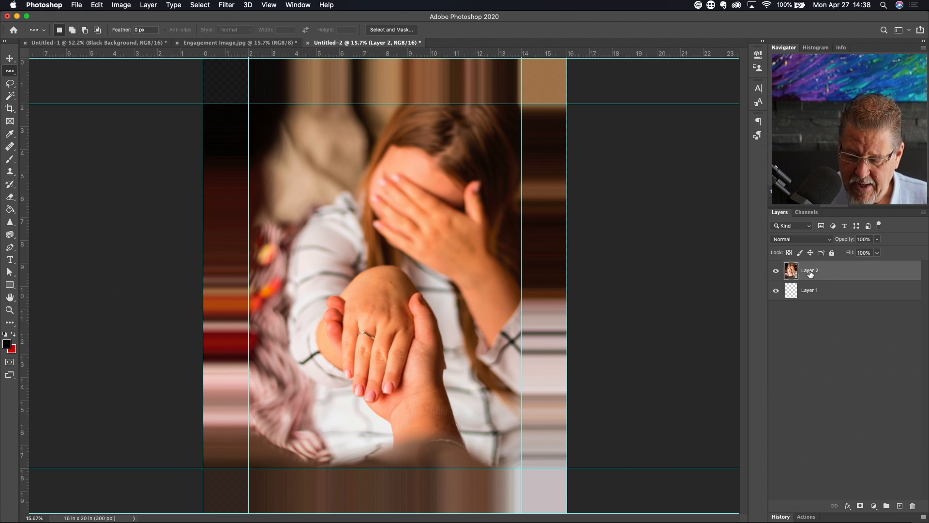
text(Image)
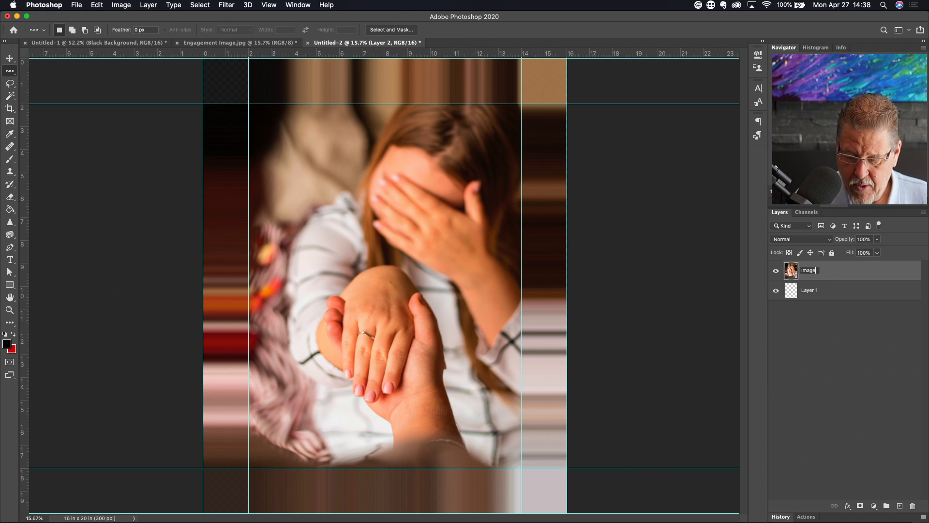
key(Return)
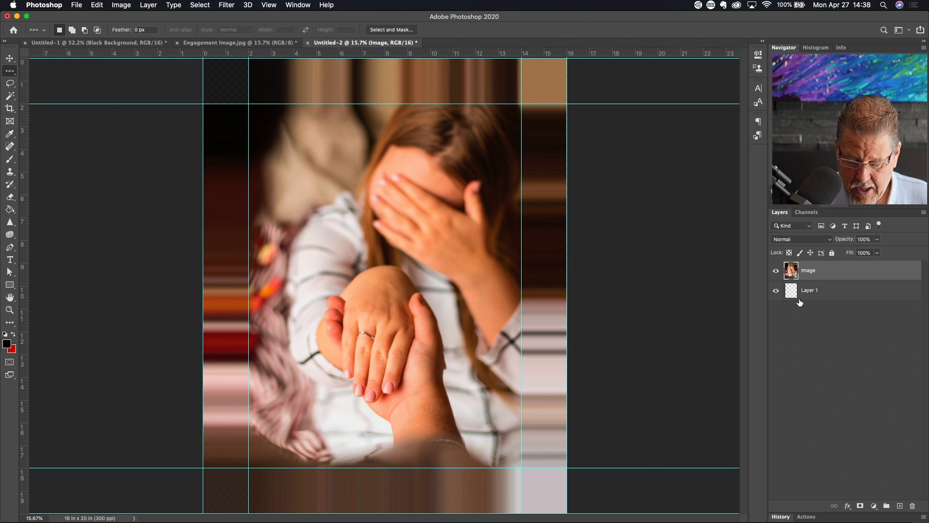
- Duplicate the Image layer and name the copy Blurred Edges
key(super+j)
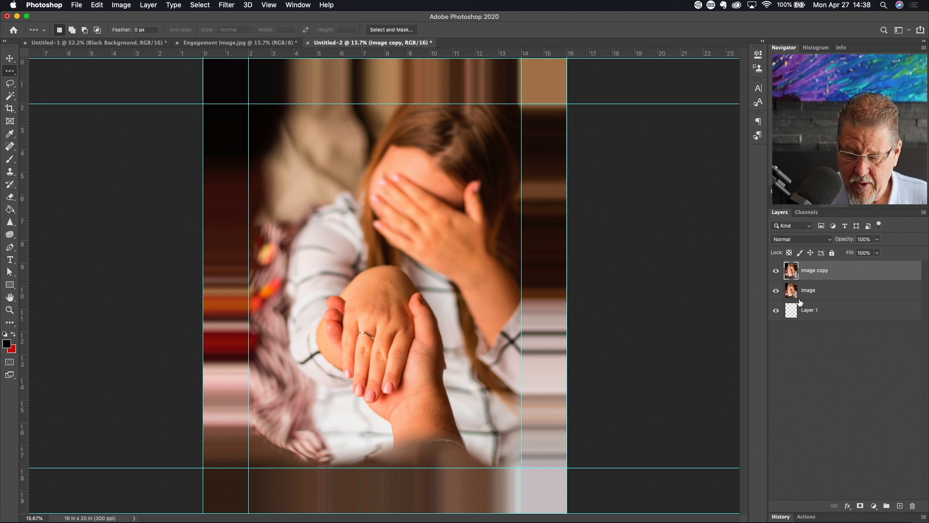
double_click(817, 271)
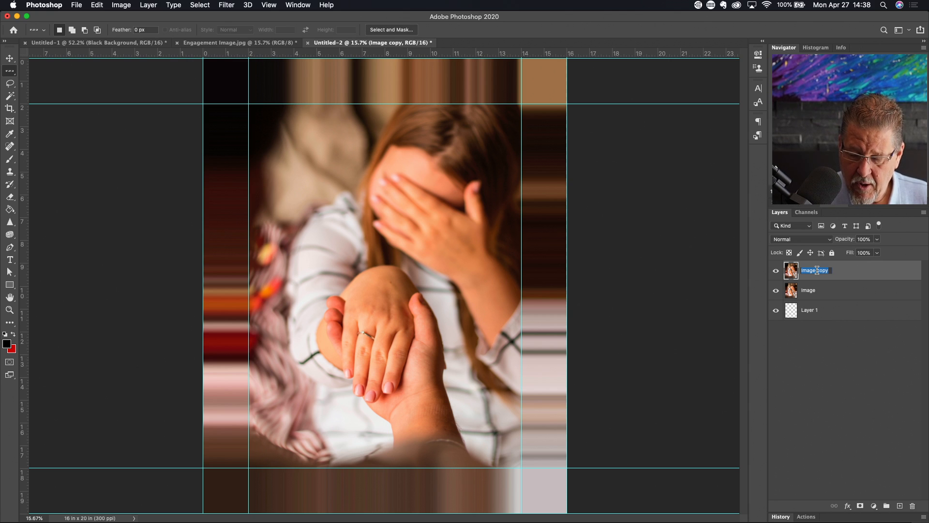
text(Blurr)
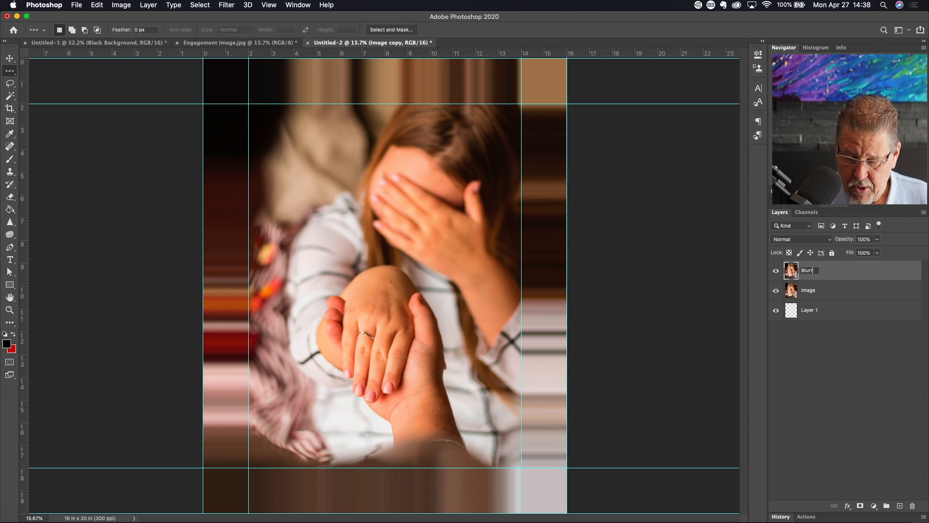
text(ed Edges)
key(Return)
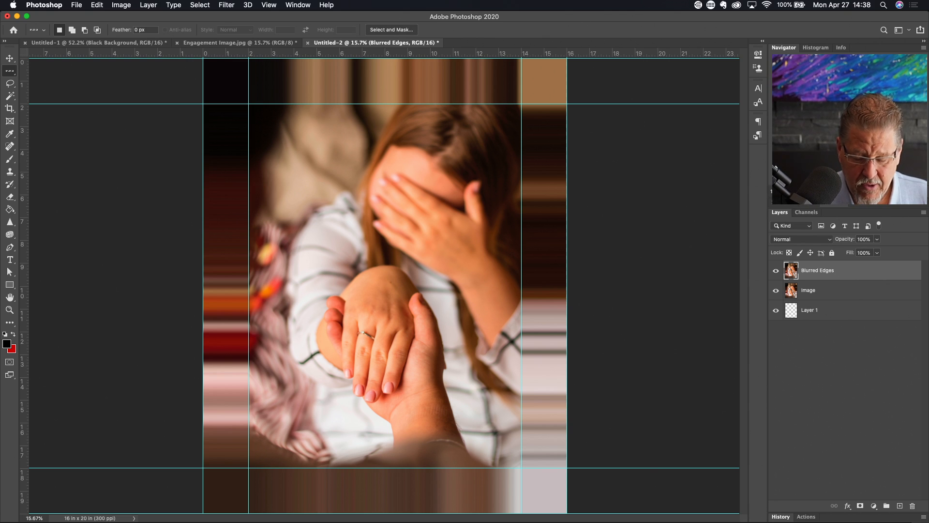
- Mask the Blurred Edges layer to show only the margins outside the photo, using an inverted rectangular marquee selection snapped to the inner guides
key(shift+m)
key(shift+m)
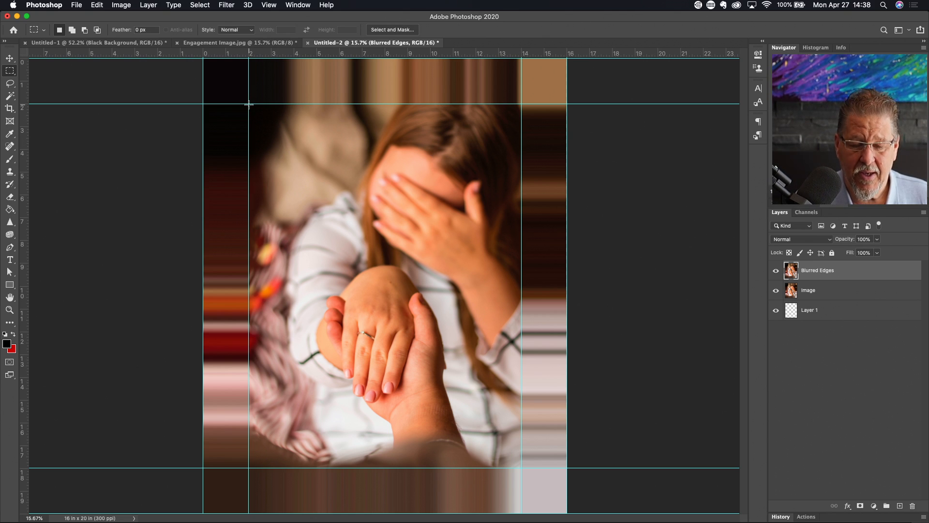
drag(249, 104, 522, 468)
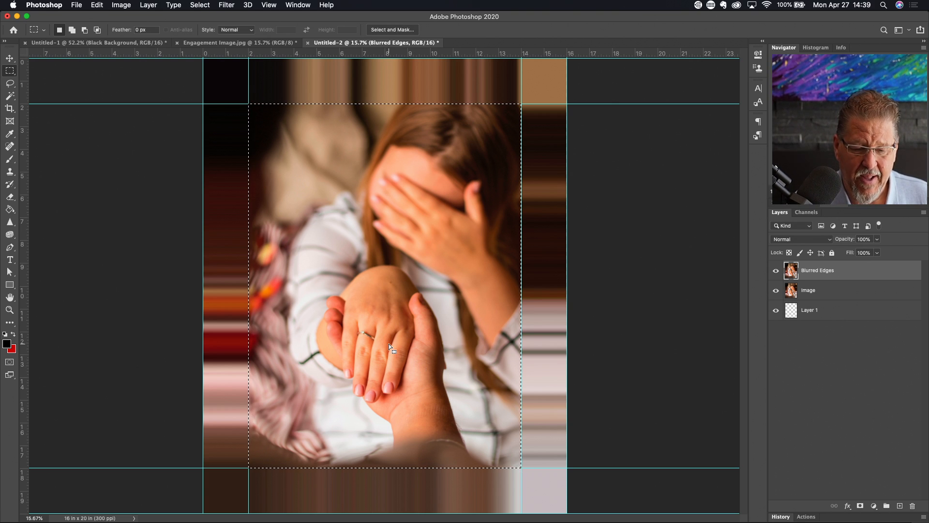
click(201, 6)
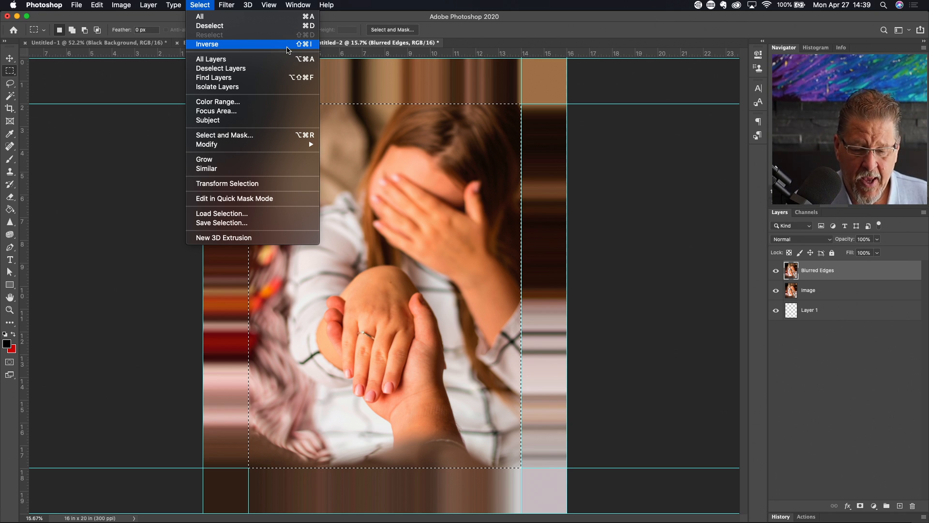
click(286, 47)
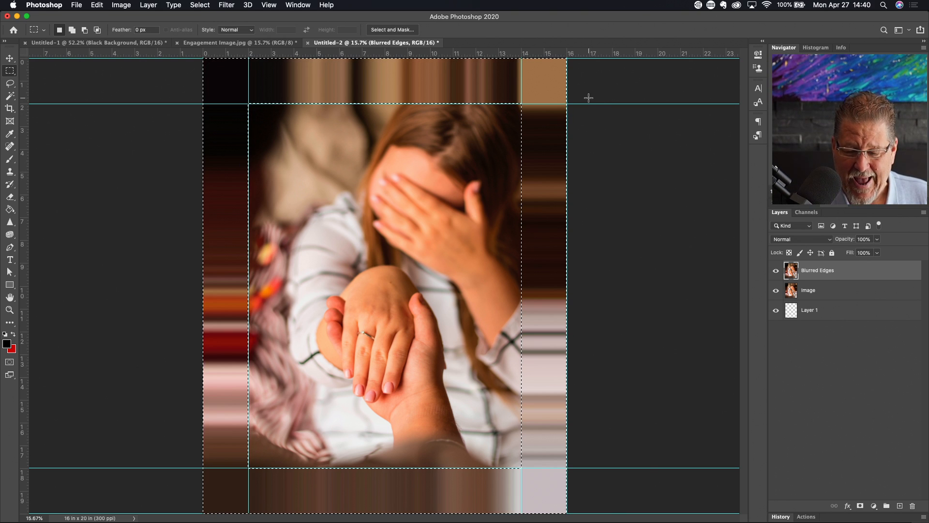
alt+click(862, 508)
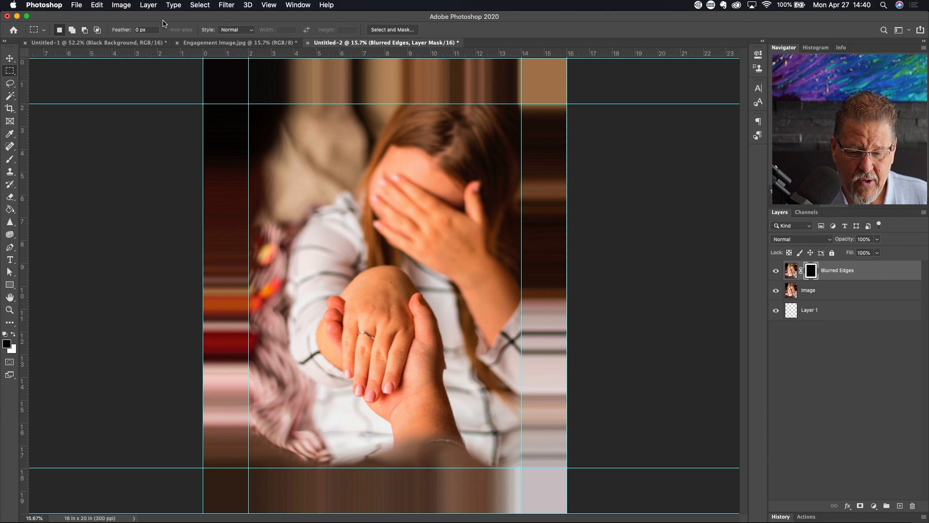
click(228, 5)
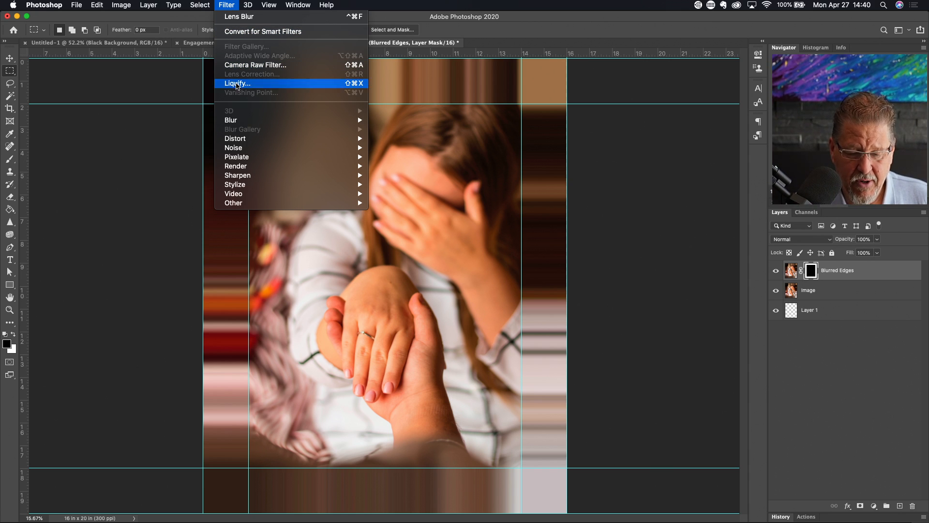
mouse_move(240, 124)
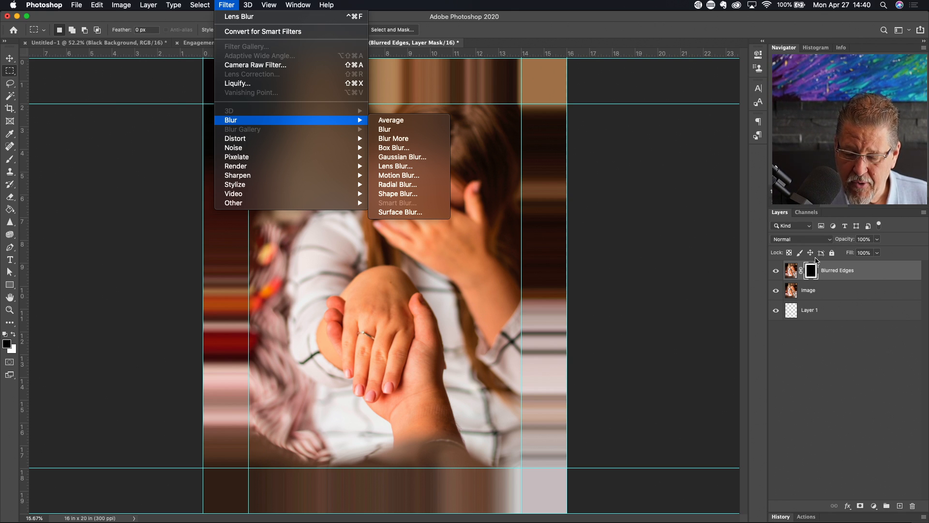
click(600, 164)
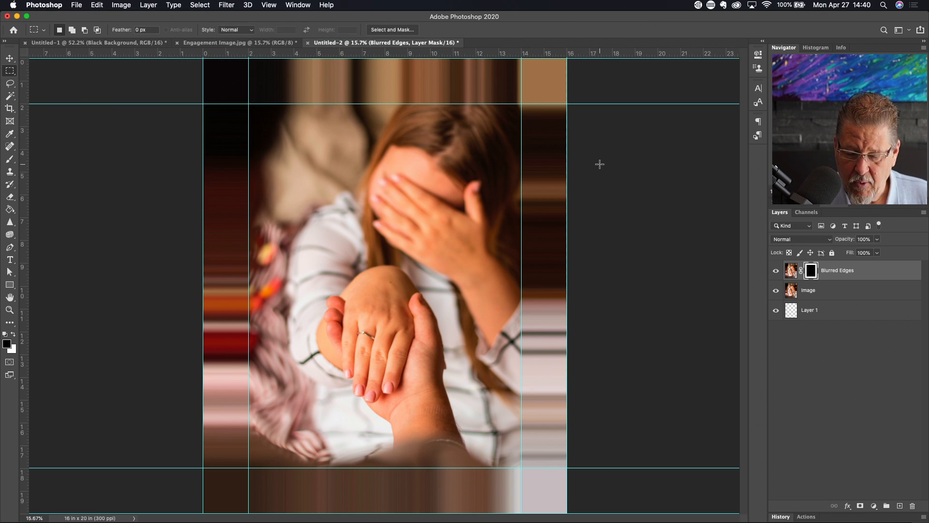
- Apply Lens Blur to the Blurred Edges layer's image instead of its mask, with Blade Curvature 49 and Rotation 268
click(790, 276)
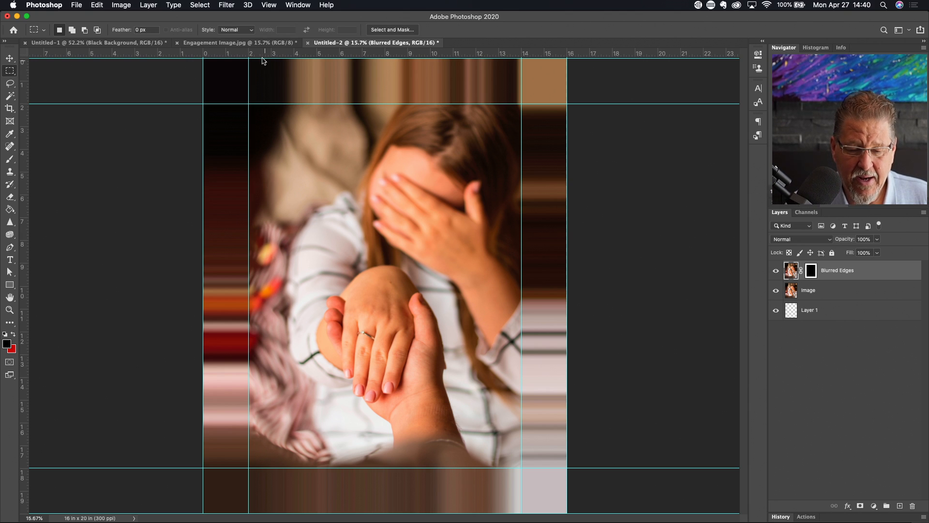
click(228, 5)
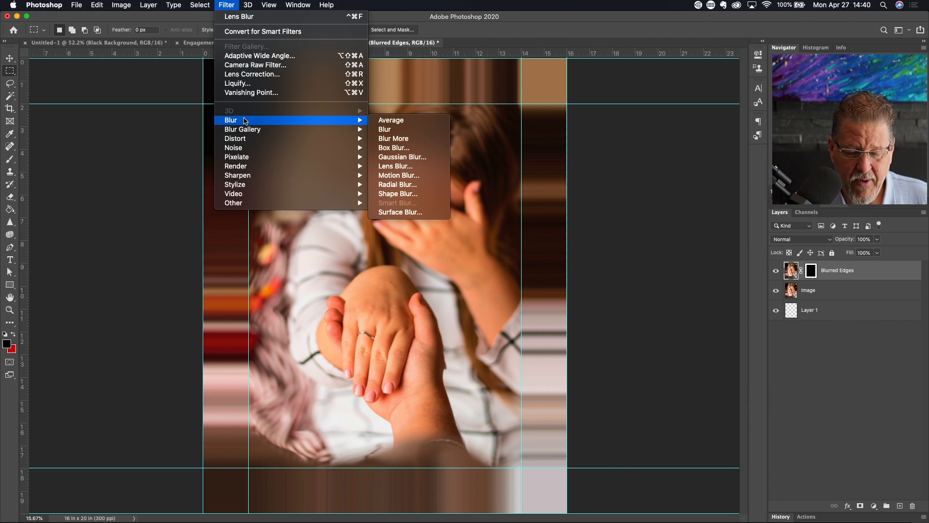
click(386, 167)
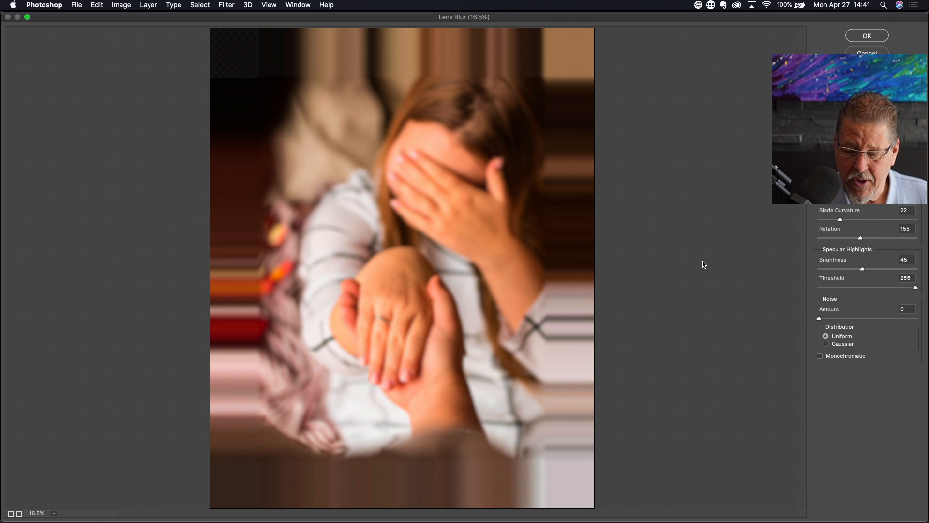
drag(868, 202, 891, 239)
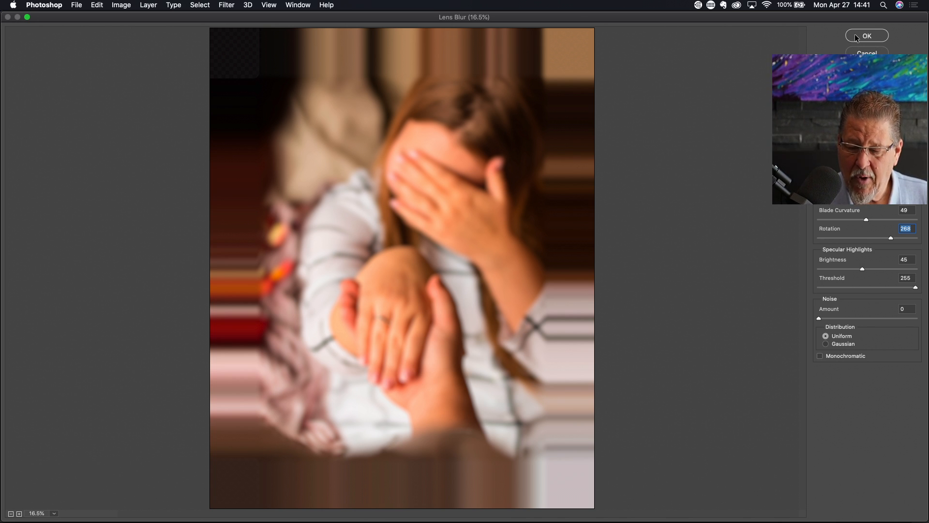
click(867, 36)
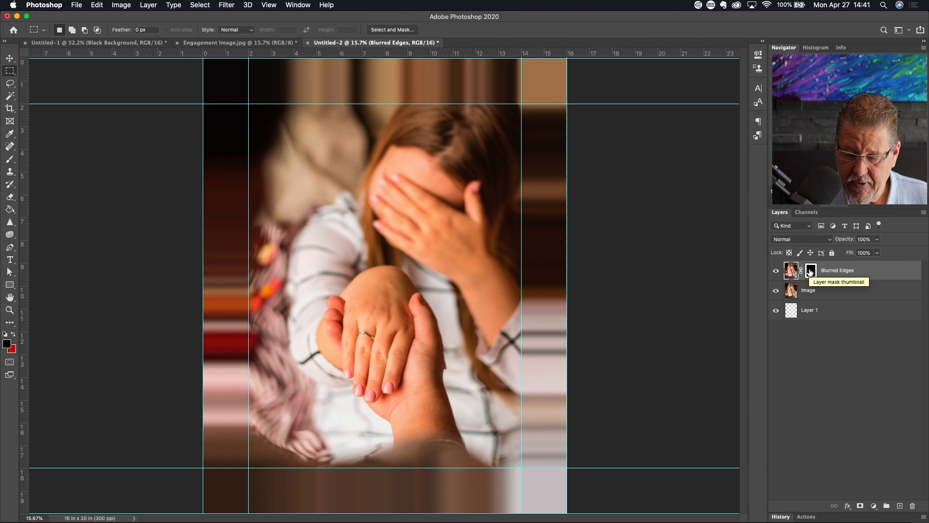
- Turn the Blurred Edges layer mask off and on several times to compare the blurred and masked versions
shift+click(810, 272)
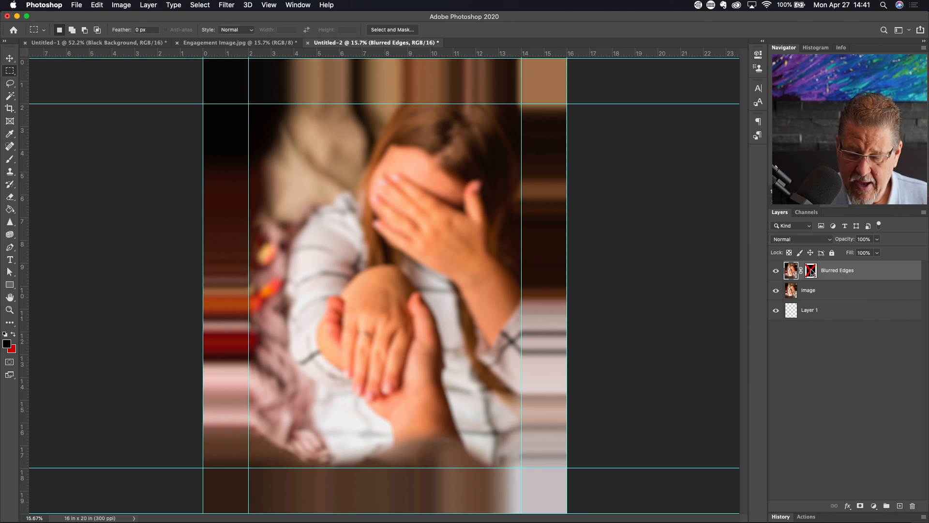
shift+click(811, 272)
shift+click(811, 272)
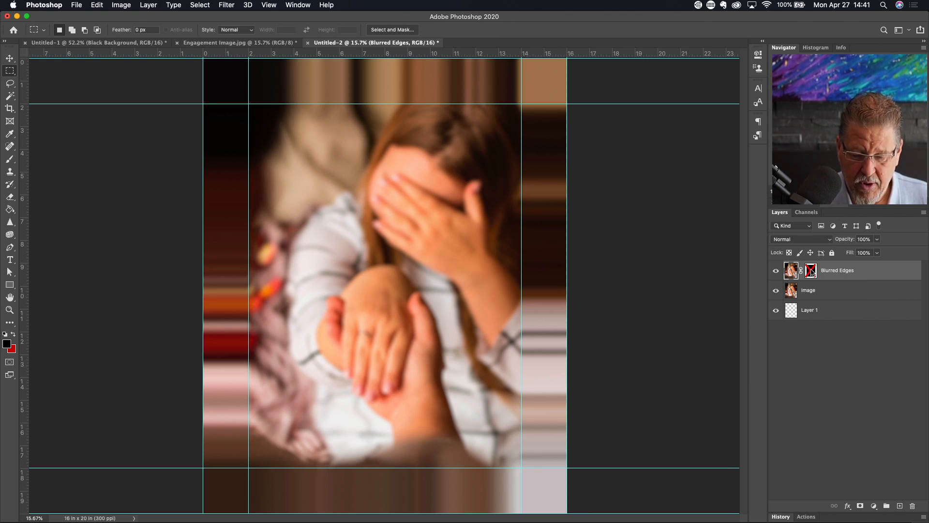
shift+click(812, 272)
shift+click(811, 272)
shift+click(812, 272)
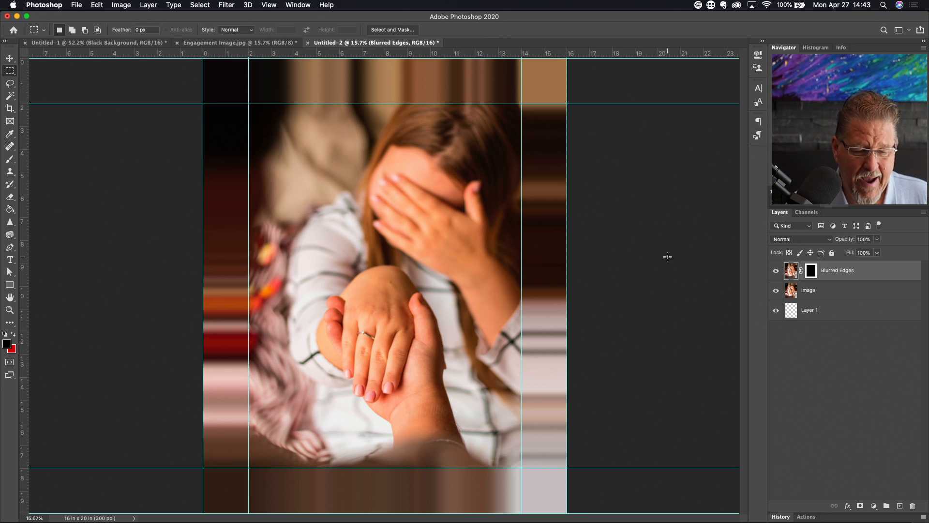
- Select the right margin as a mitered trapezoid with the Polygonal Lasso, snapping to the guide corners, and add a new layer masked to it
key(l)
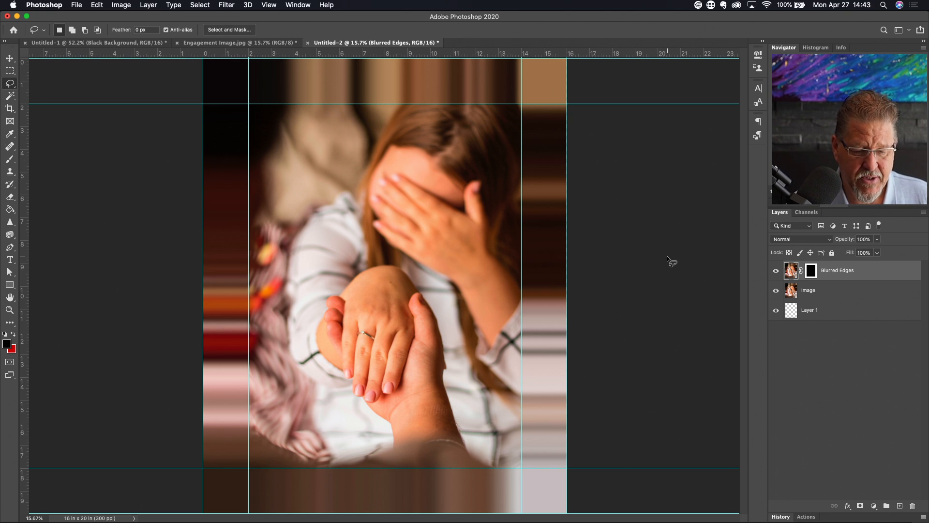
key(shift+l)
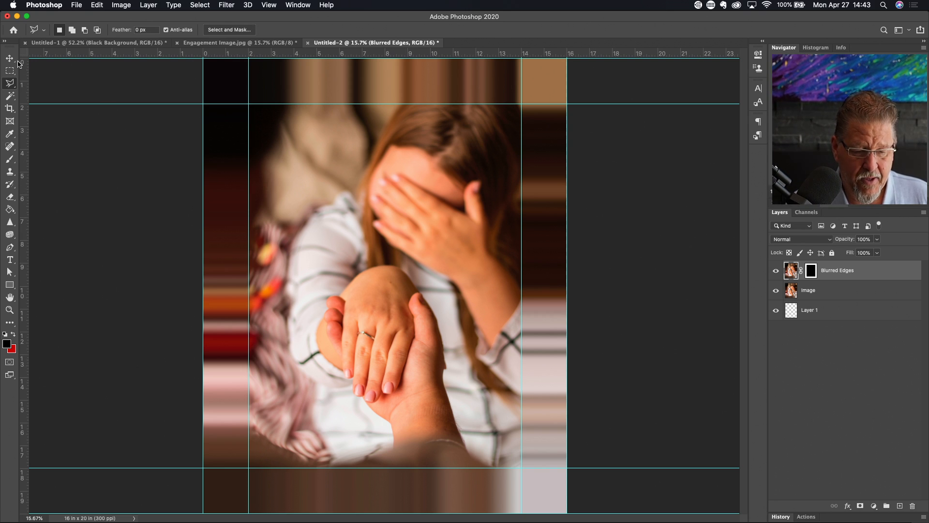
key(shift+l)
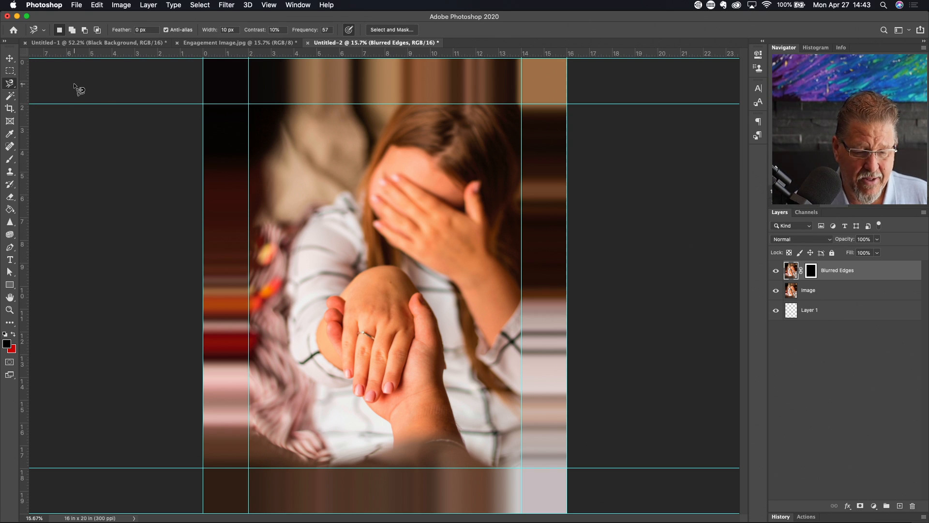
key(shift+l)
key(shift+l)
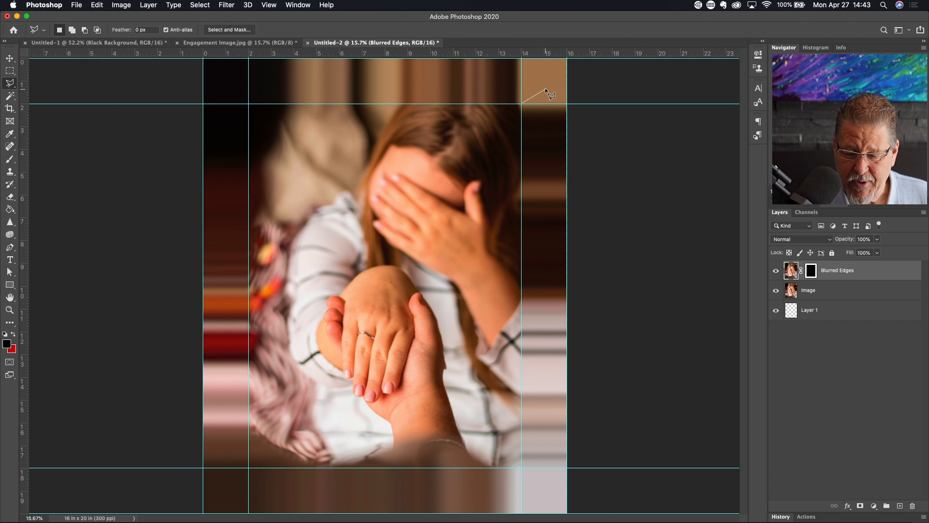
click(567, 59)
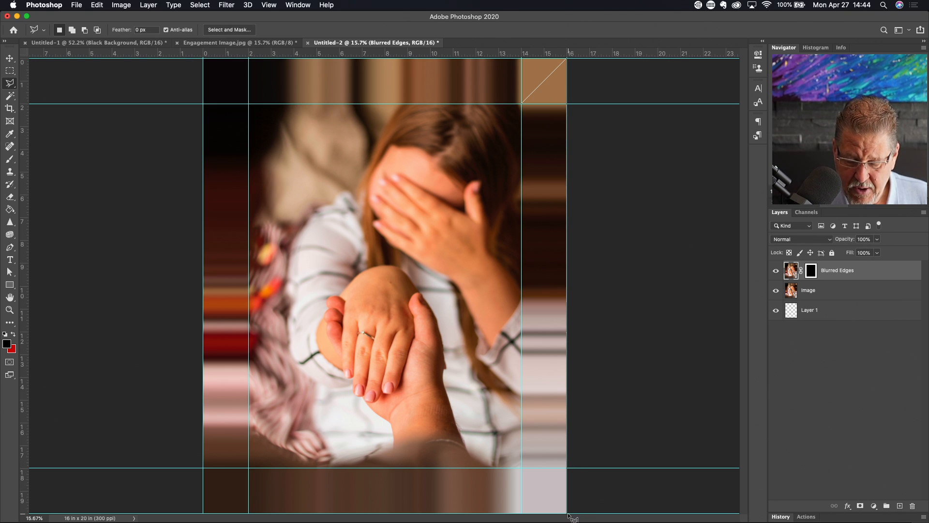
click(521, 468)
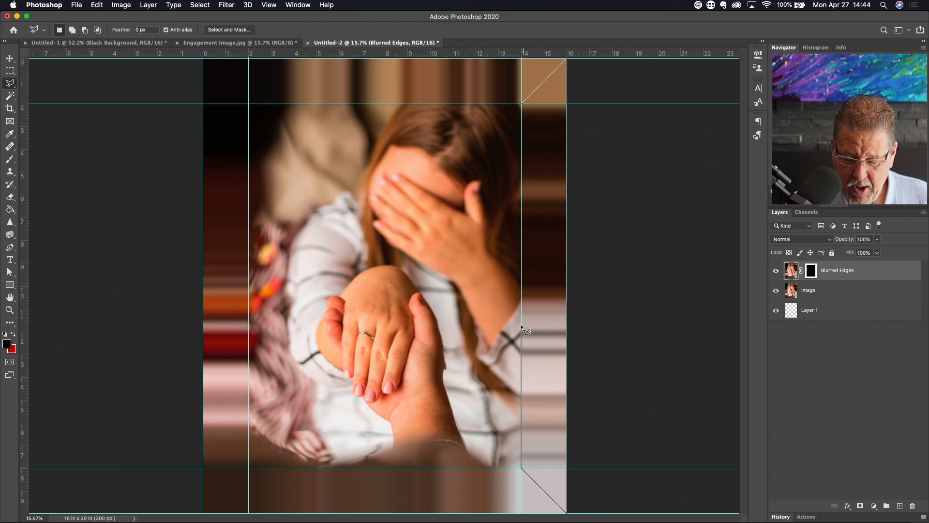
click(521, 103)
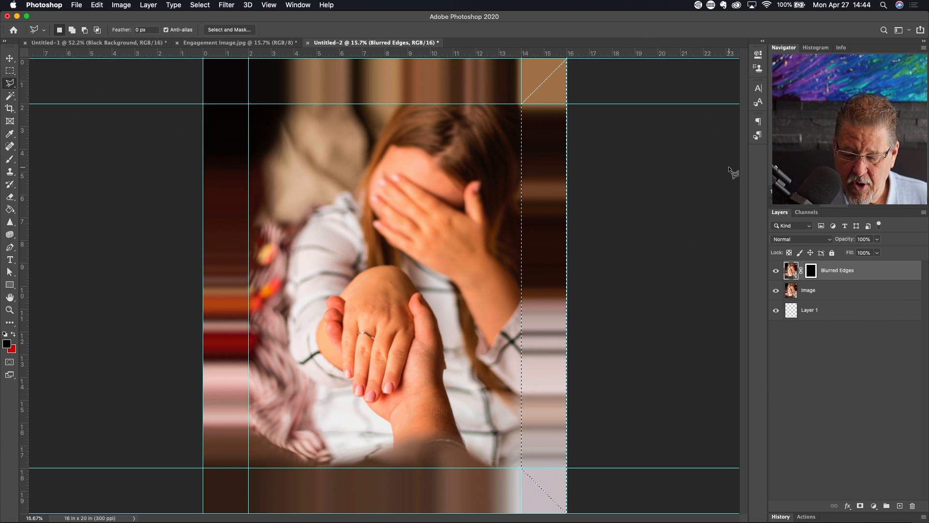
click(899, 506)
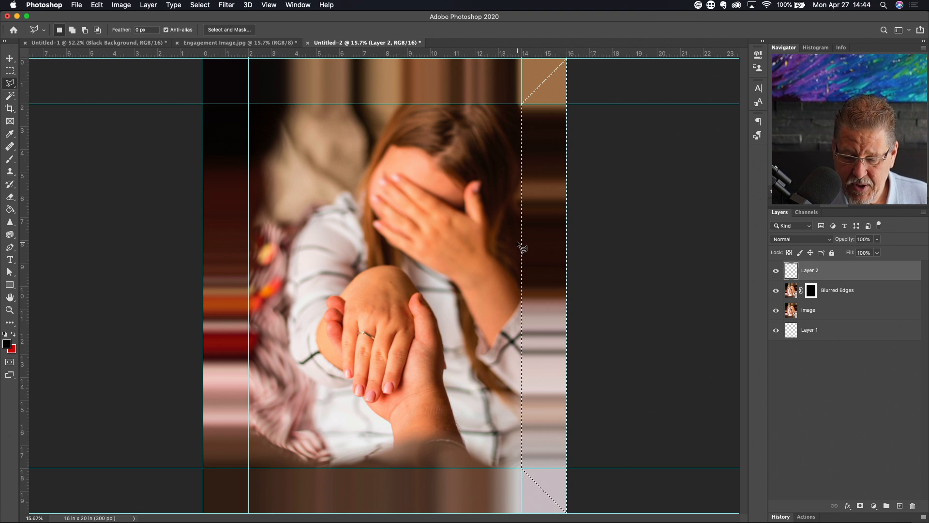
click(862, 506)
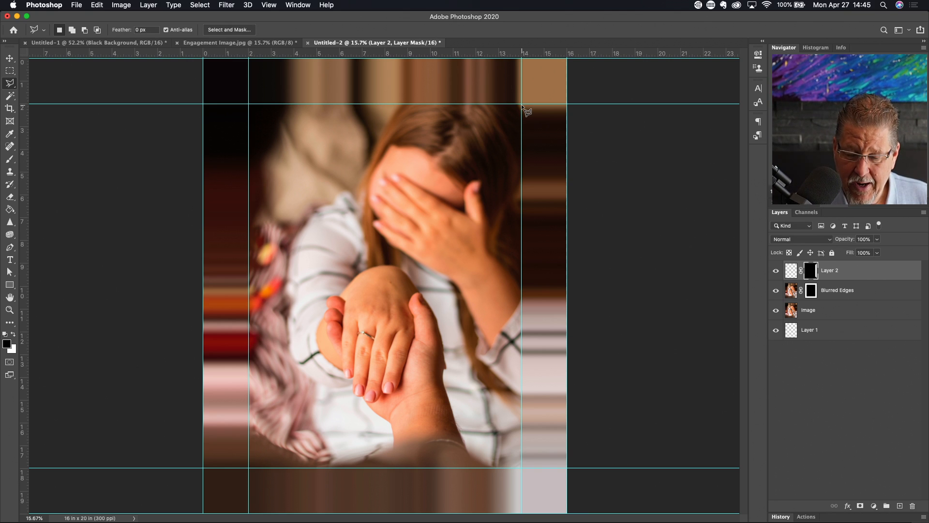
- Outline the top margin with a mitered Polygonal Lasso selection between the guide corners and add a new layer masked to that shape
click(249, 104)
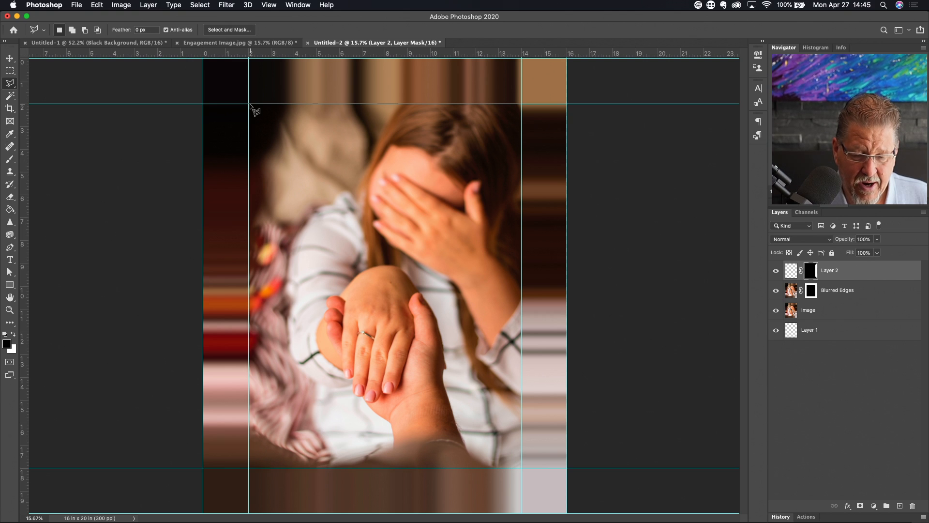
click(204, 59)
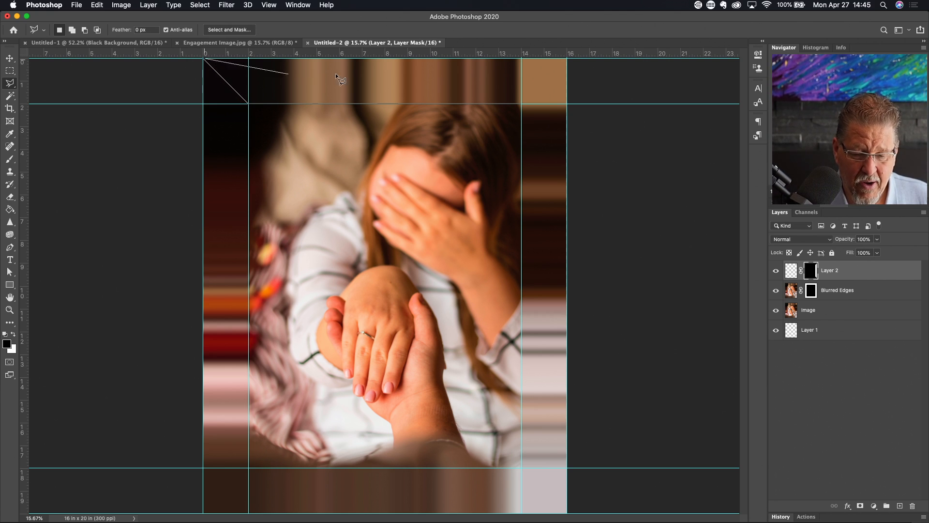
click(567, 58)
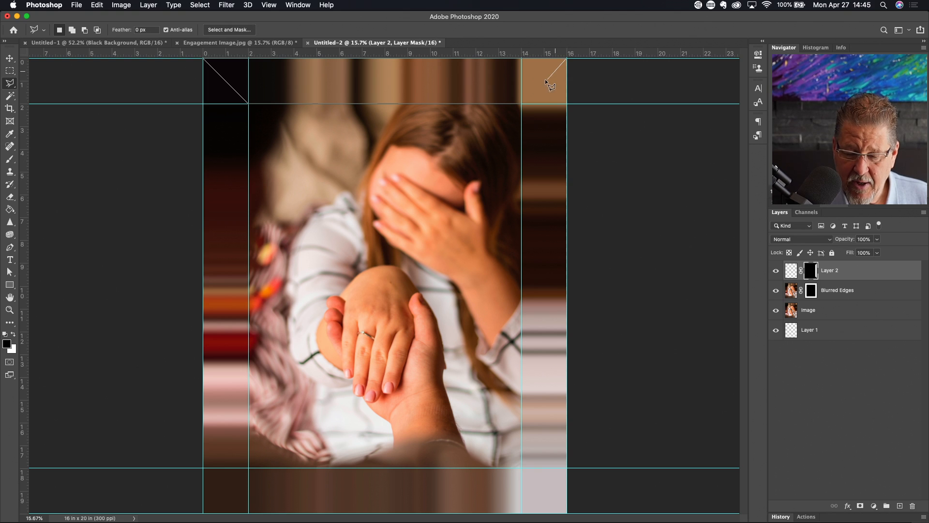
double_click(522, 104)
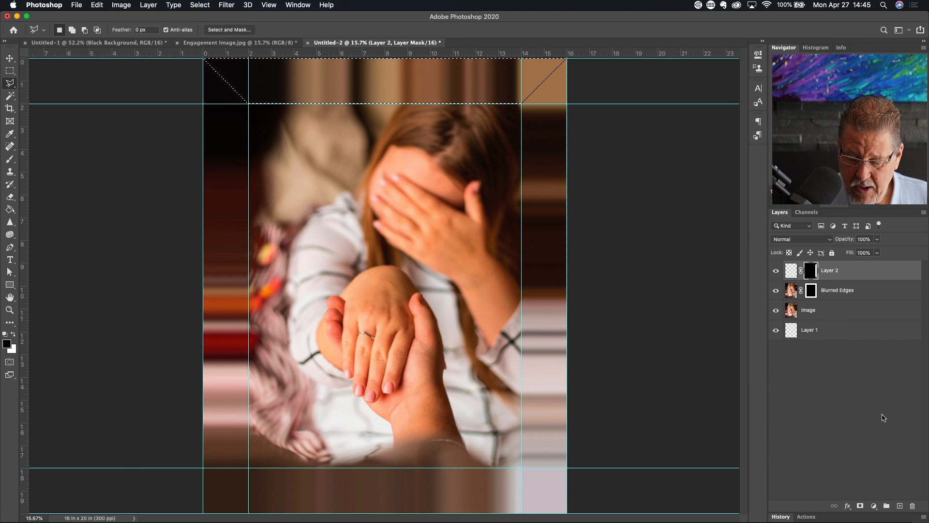
click(900, 506)
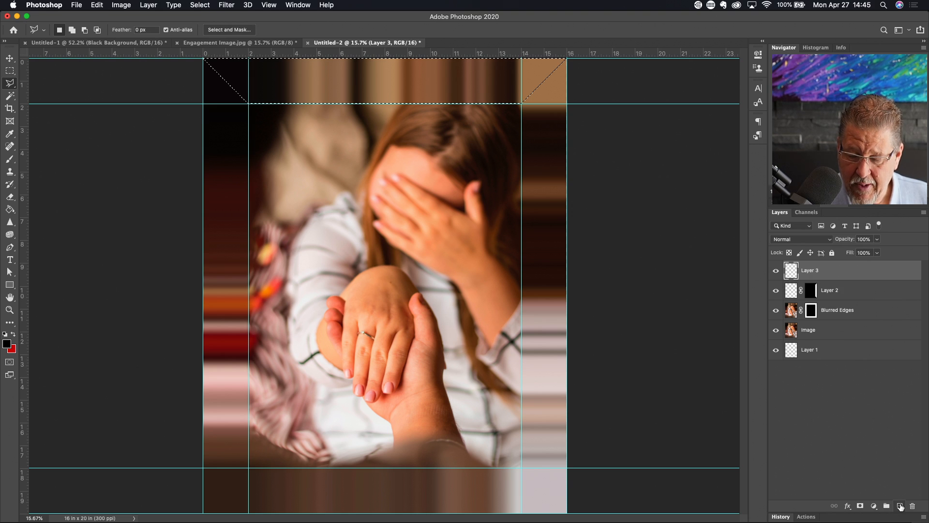
click(860, 506)
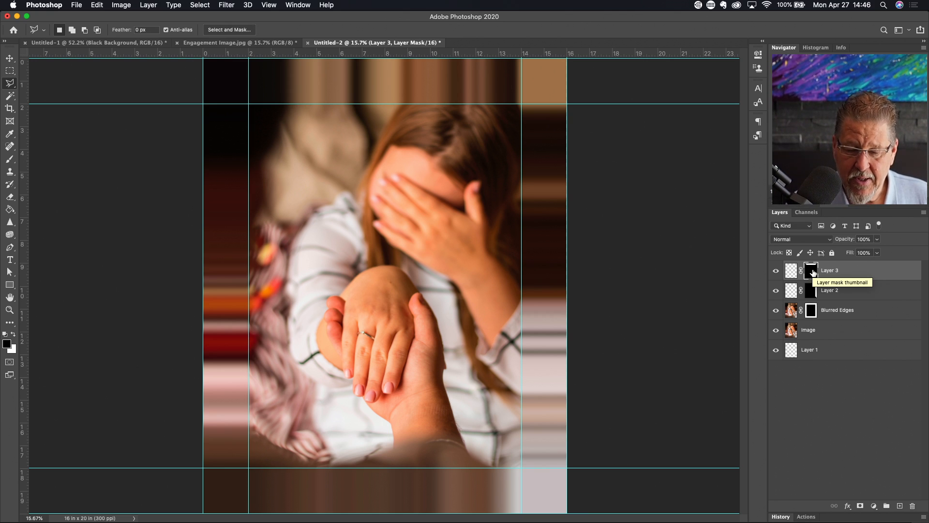
- Outline the left margin with a mitered Polygonal Lasso selection between the guide corners and add a new layer masked to that shape
click(249, 104)
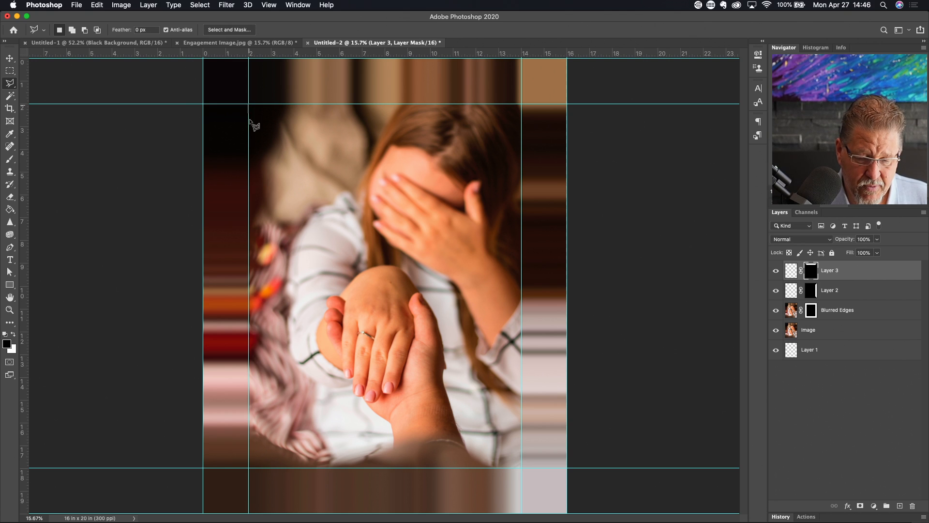
click(248, 467)
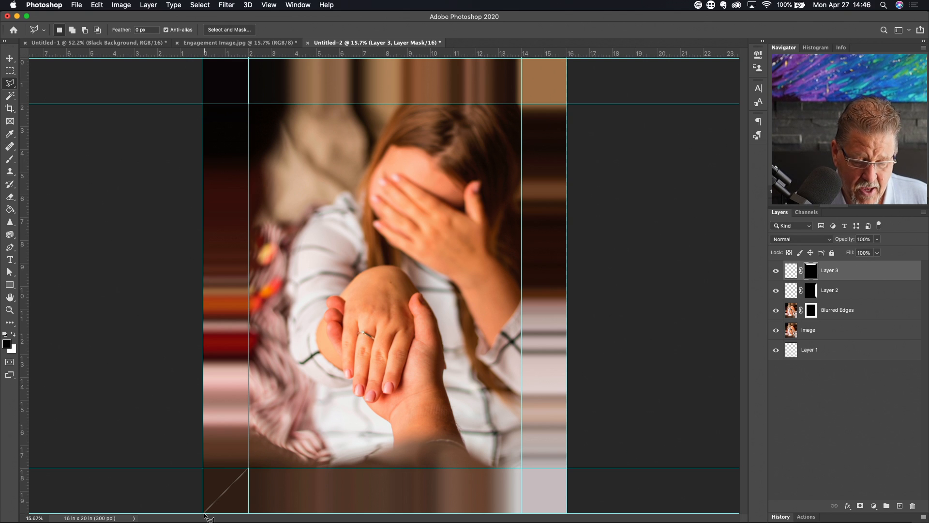
click(203, 513)
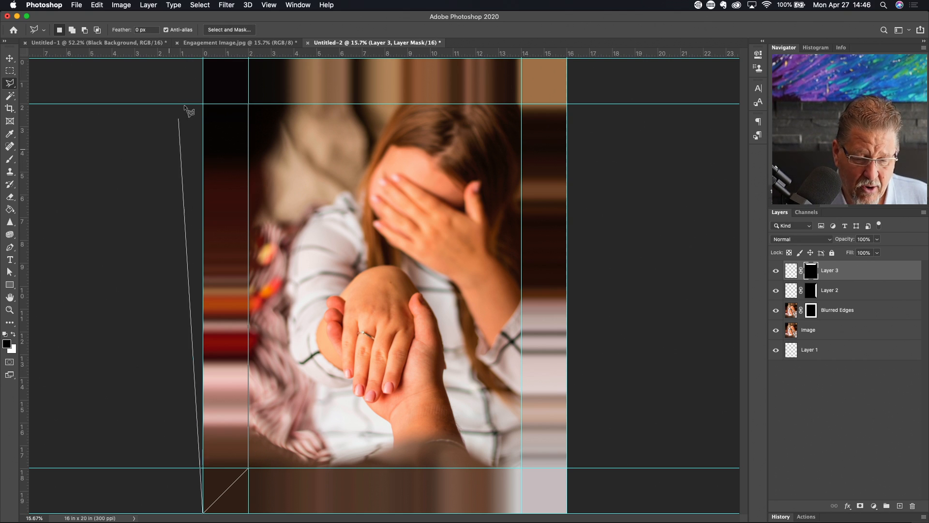
click(203, 59)
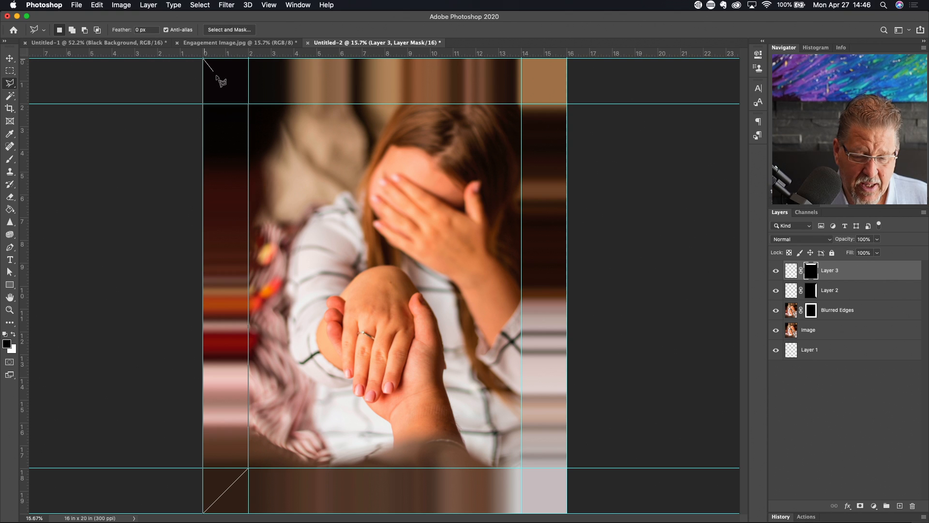
click(249, 104)
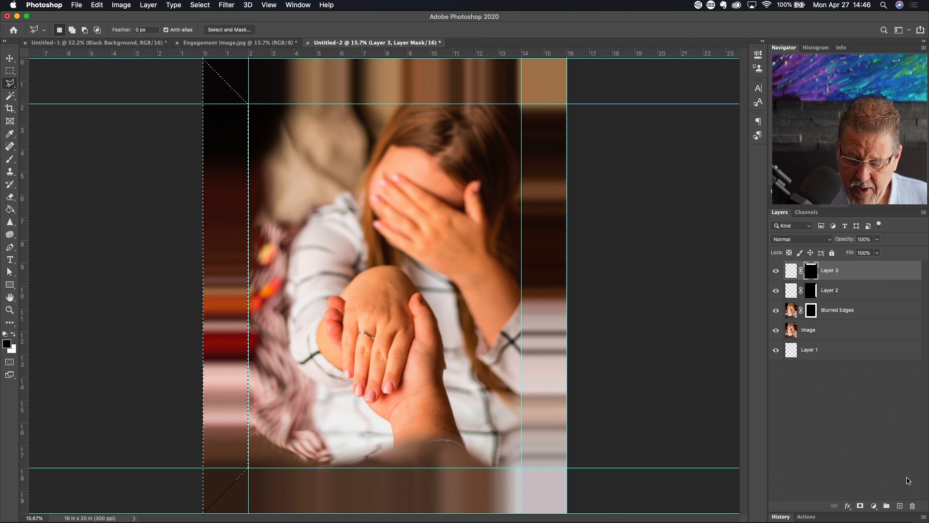
click(899, 507)
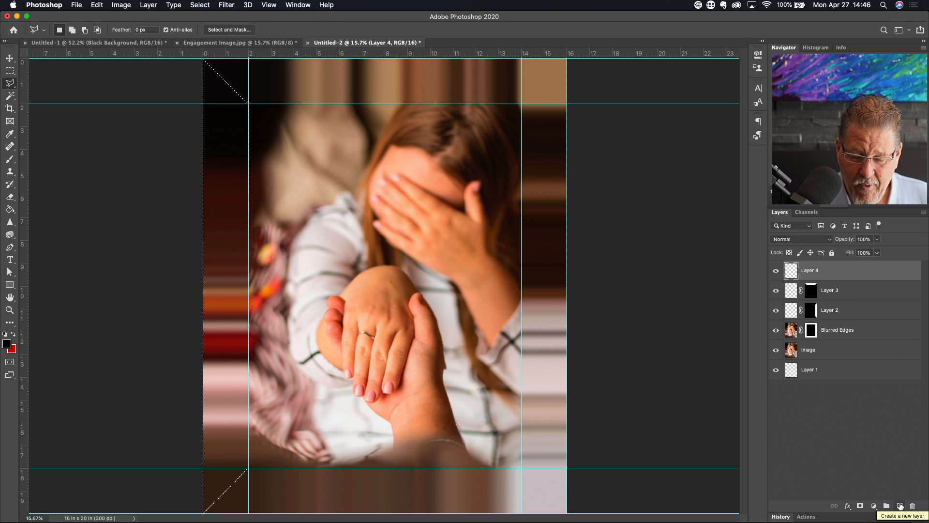
click(861, 507)
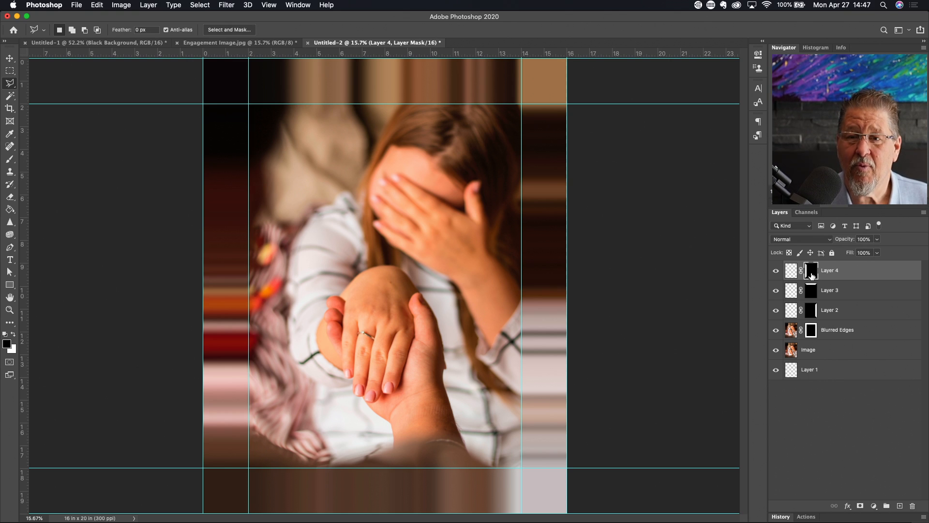
- Outline the bottom margin with a mitered Polygonal Lasso selection between the guide corners and add a new layer masked to that shape
click(249, 468)
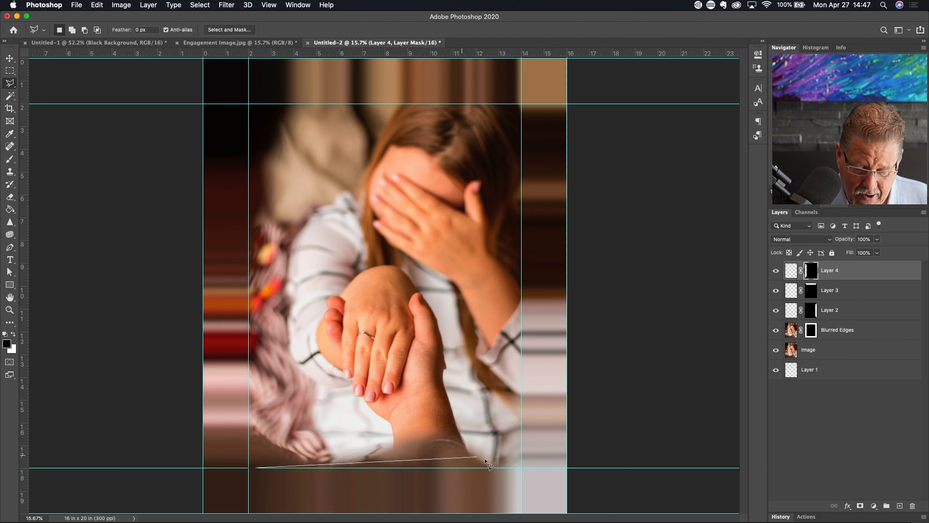
click(521, 468)
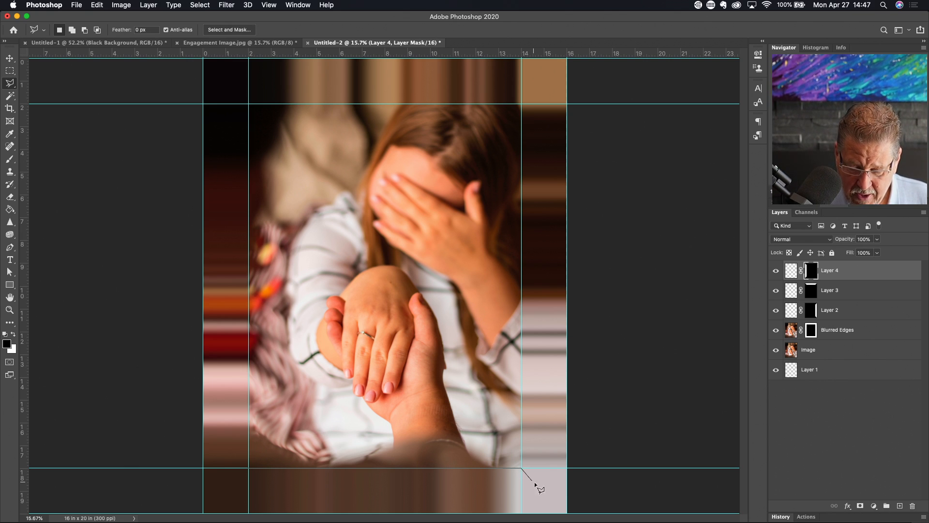
click(567, 513)
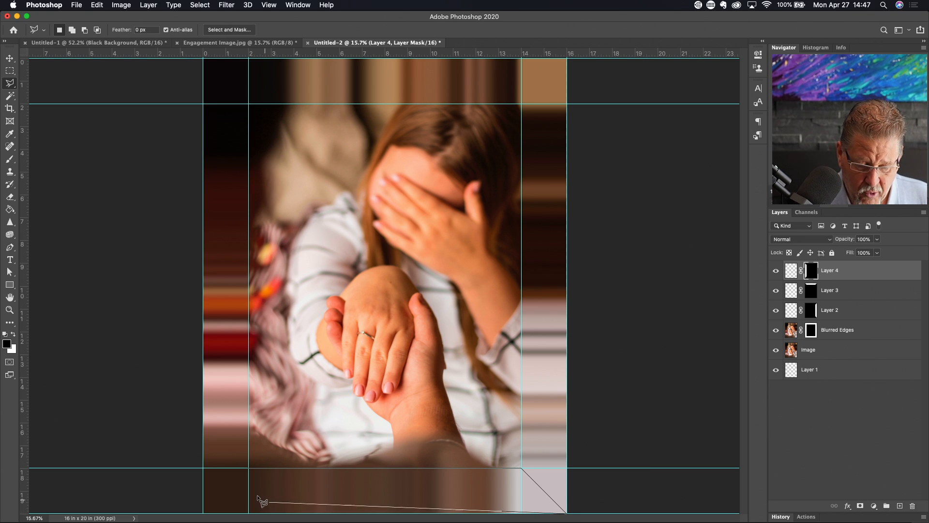
click(203, 513)
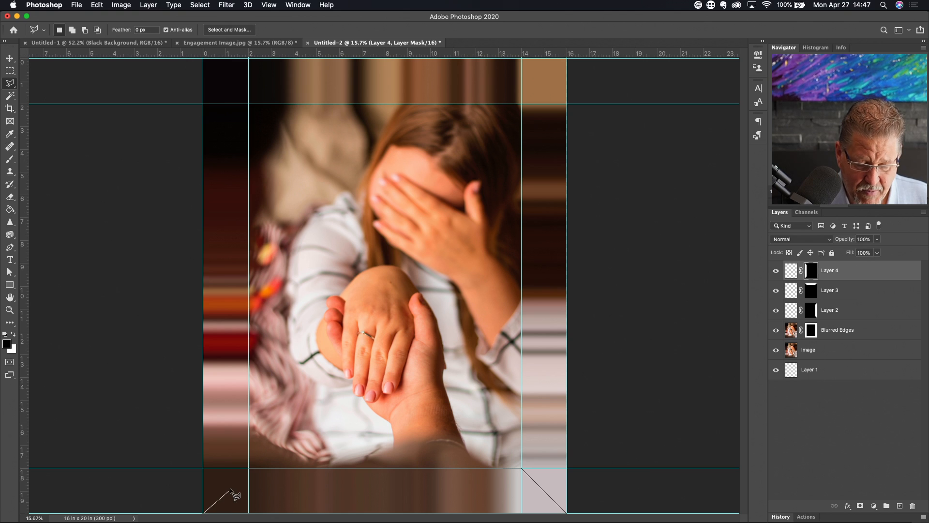
click(248, 469)
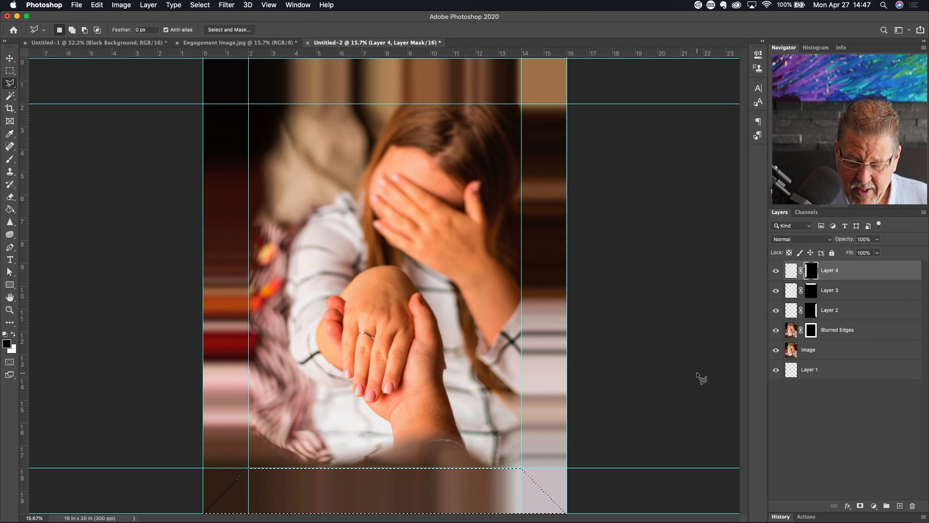
click(901, 507)
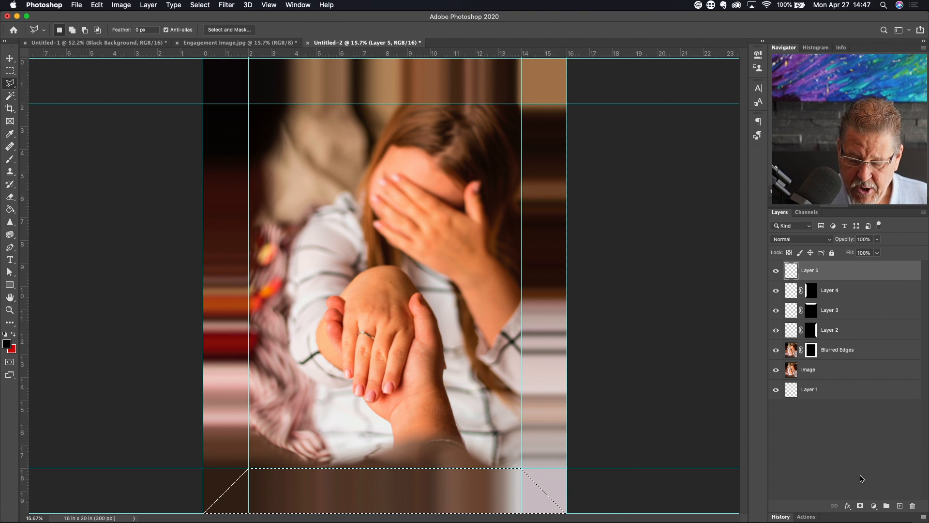
click(861, 506)
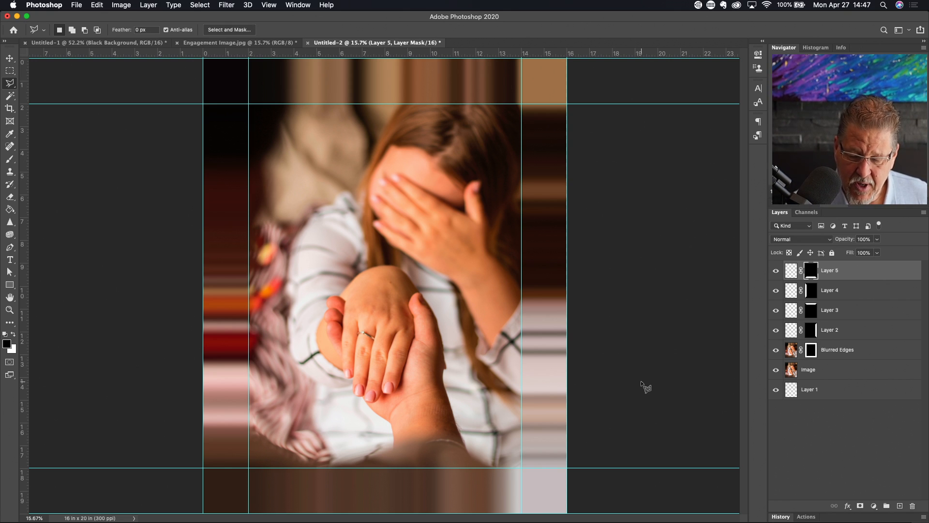
- Rename Layers 2, 3, 4 and 5 as Right Frame Rail, Top Frame Rail, Left Frame Rail and Bottom Frame Rail respectively
double_click(831, 331)
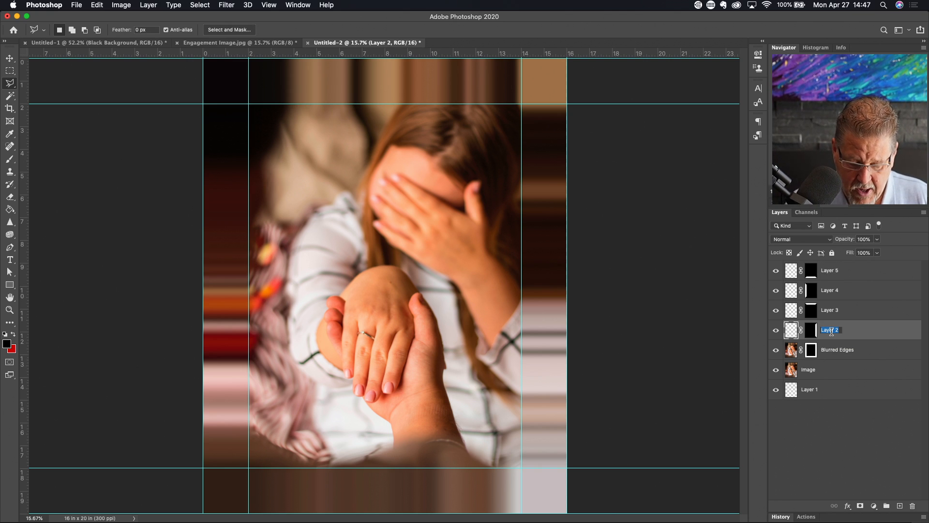
text(Right Frame Rail)
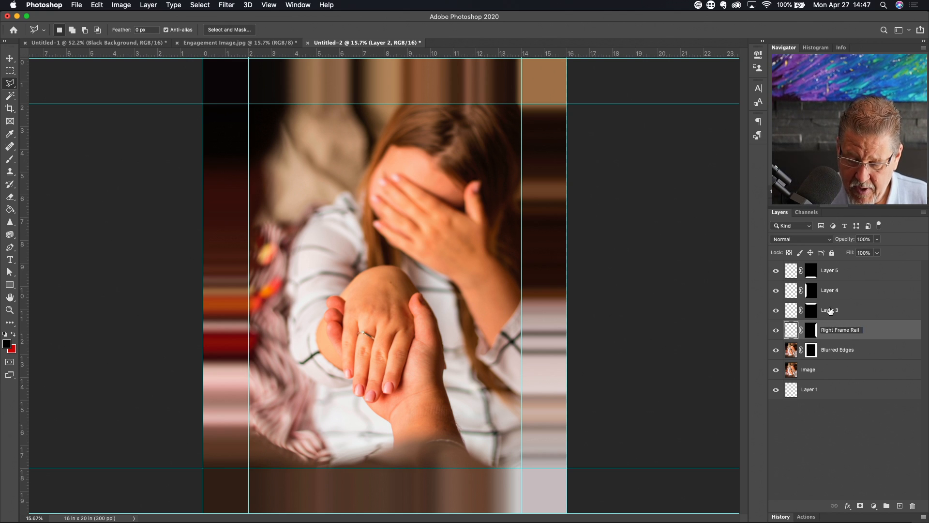
double_click(831, 310)
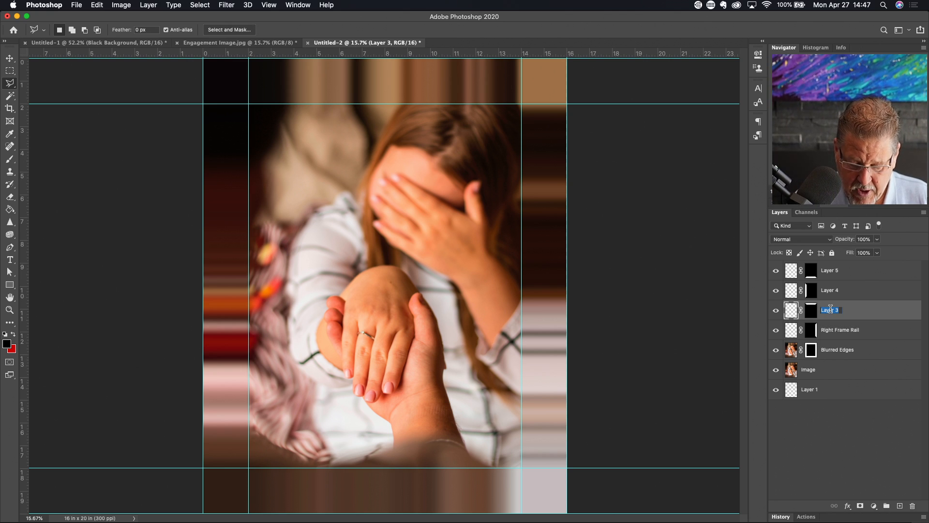
text(Top Frame Rail)
double_click(831, 290)
text(Left Frame Rail)
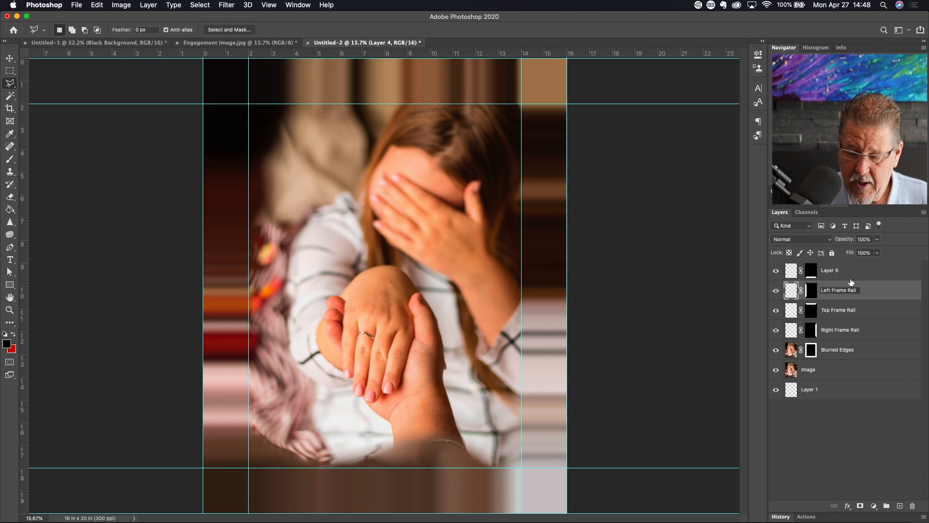
double_click(836, 271)
text(Bottom Frame)
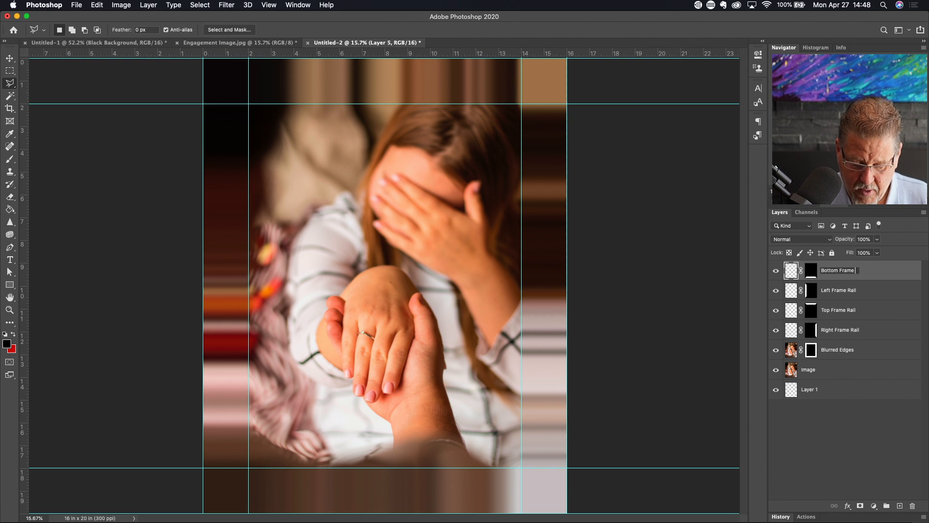
text( Rail)
key(Return)
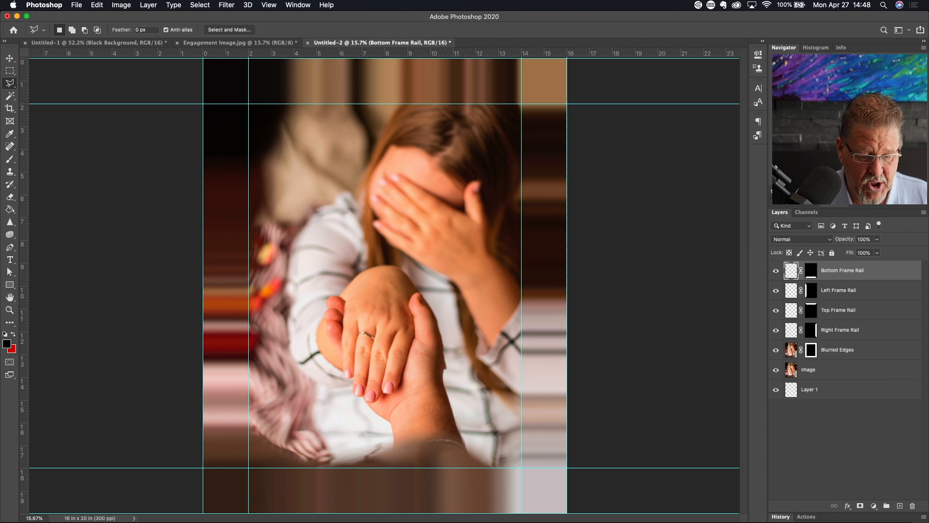
- Switch to the Gradient tool and choose the Foreground to Transparent preset from the Basics gradients
key(g)
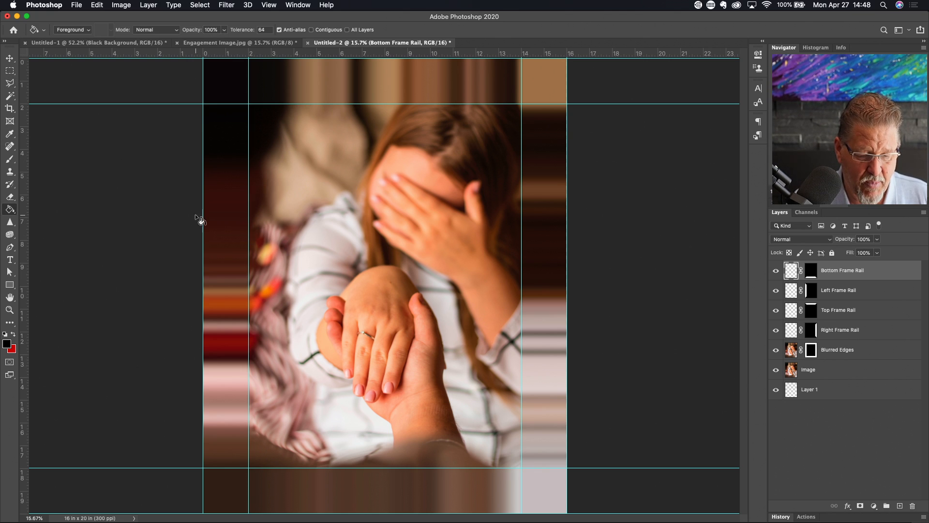
key(shift+g)
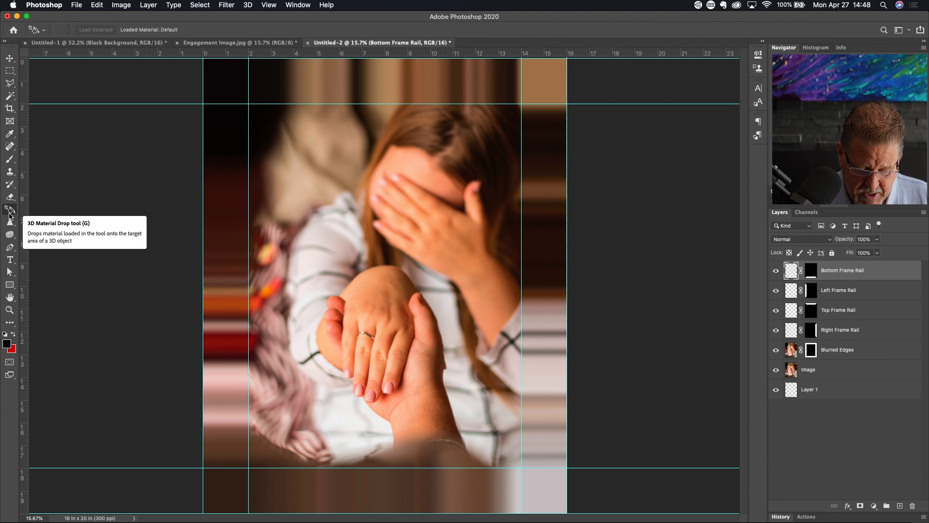
key(shift+g)
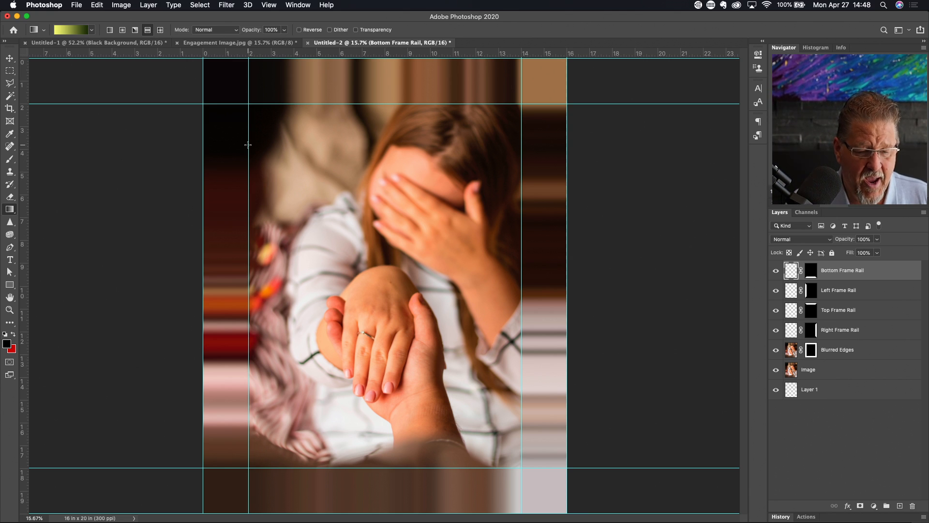
click(92, 31)
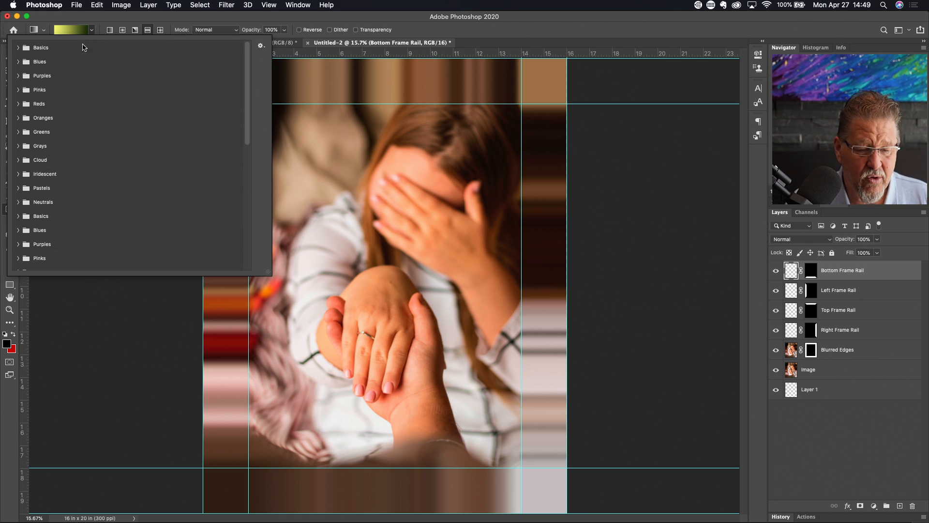
click(93, 31)
click(93, 31)
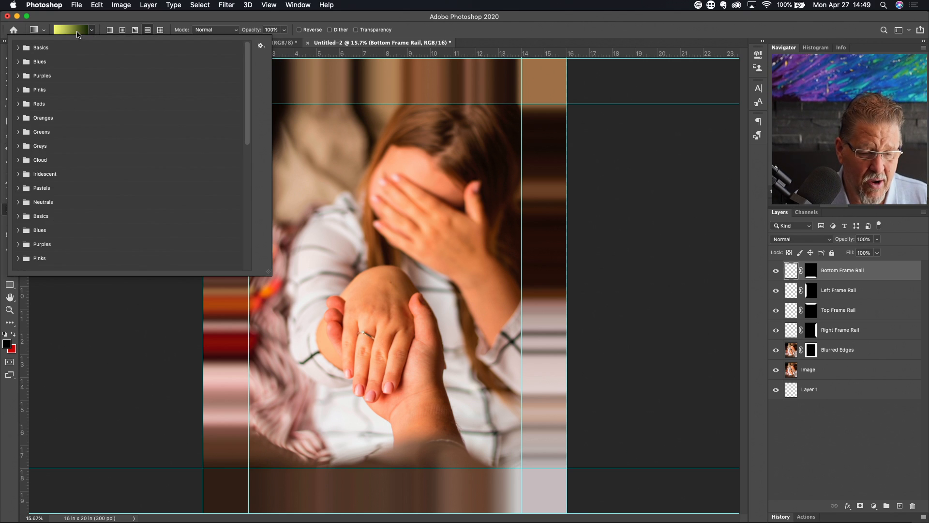
click(18, 48)
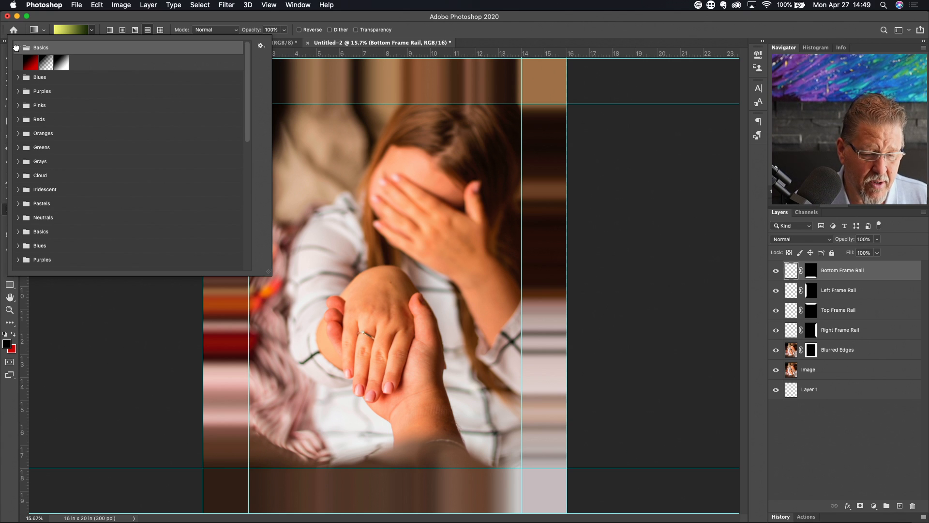
click(47, 66)
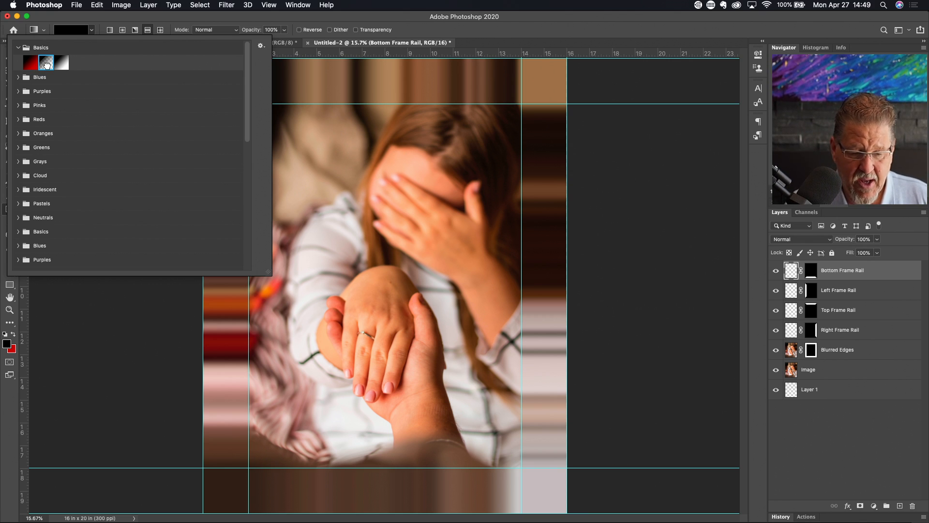
double_click(47, 65)
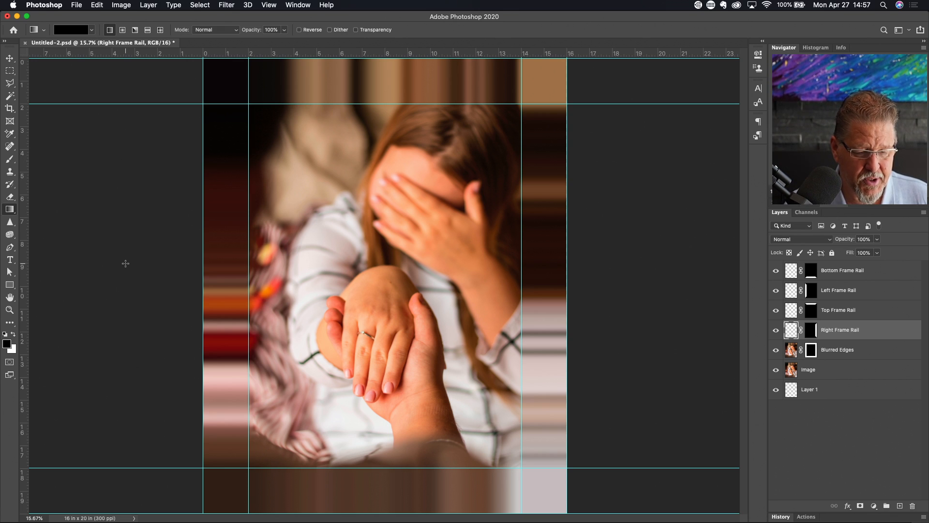
- With Right Frame Rail active, reselect the Foreground to Transparent gradient and enable its Transparency and Reverse options
click(91, 31)
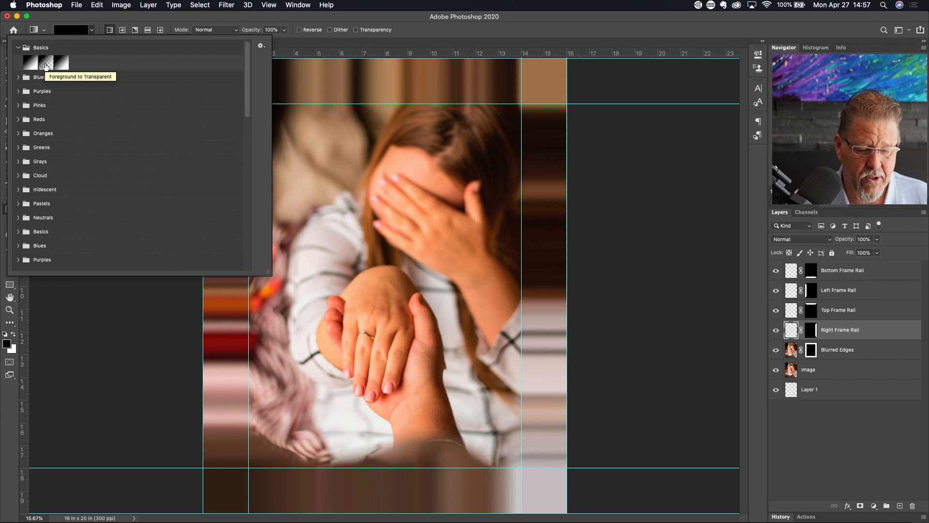
click(46, 64)
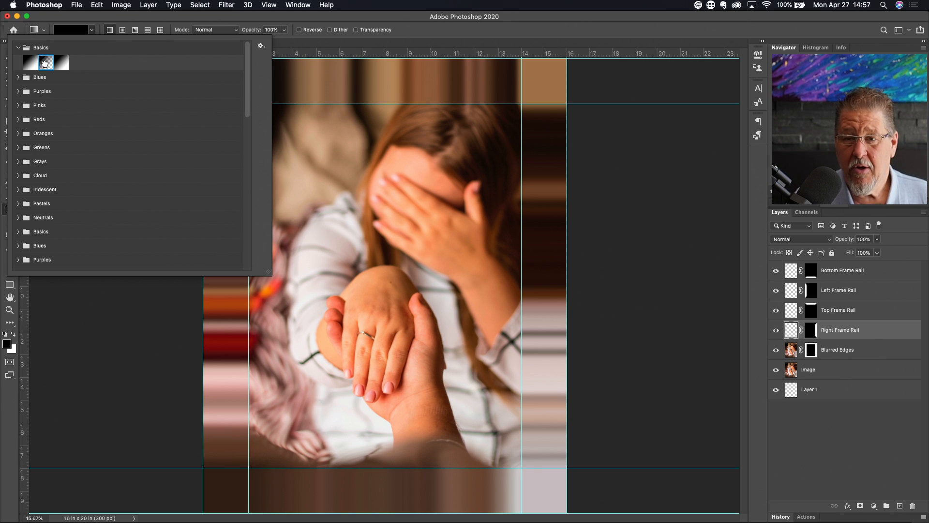
click(100, 330)
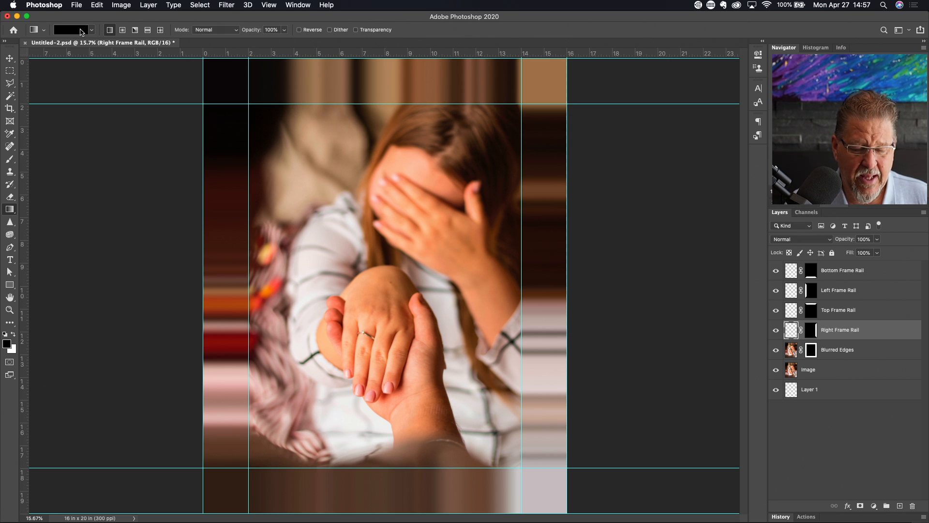
click(356, 30)
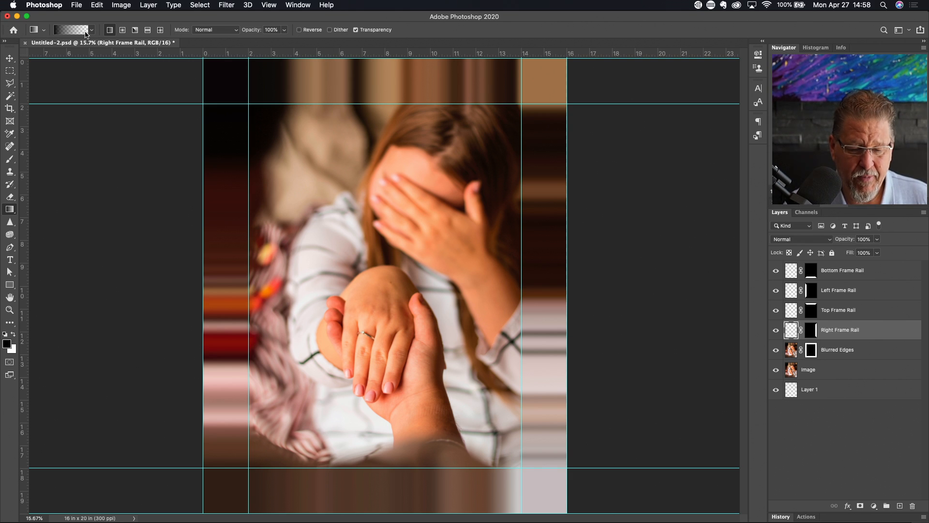
click(299, 30)
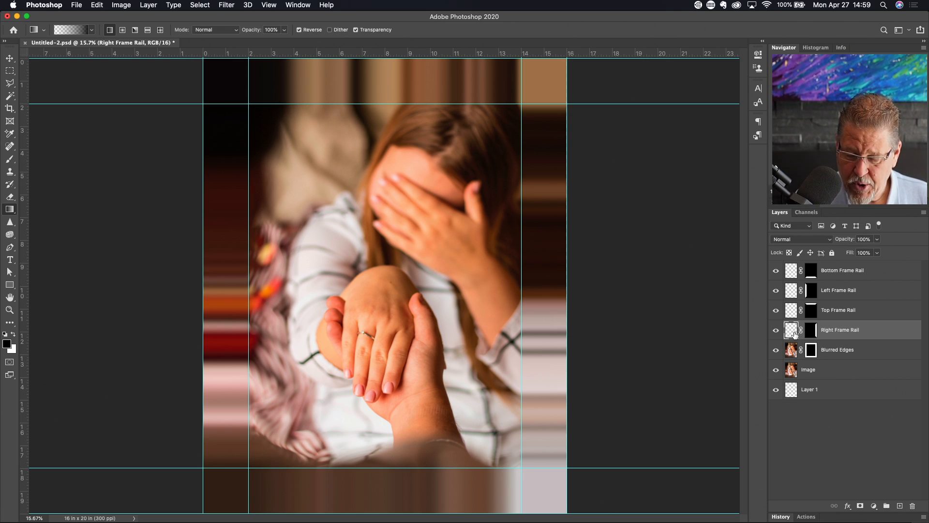
- Draw a linear black gradient on the Right Frame Rail layer's content, from the inner margin guide straight out to the canvas edge
click(815, 332)
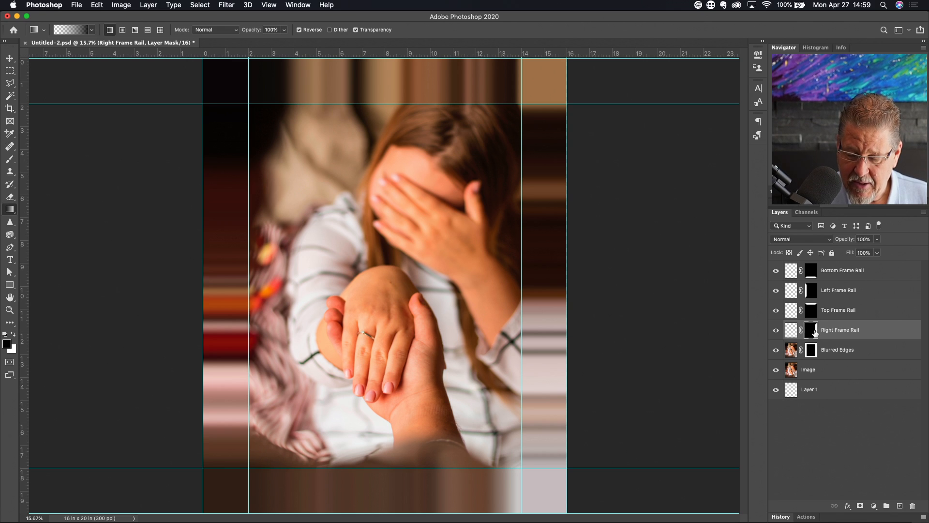
click(790, 332)
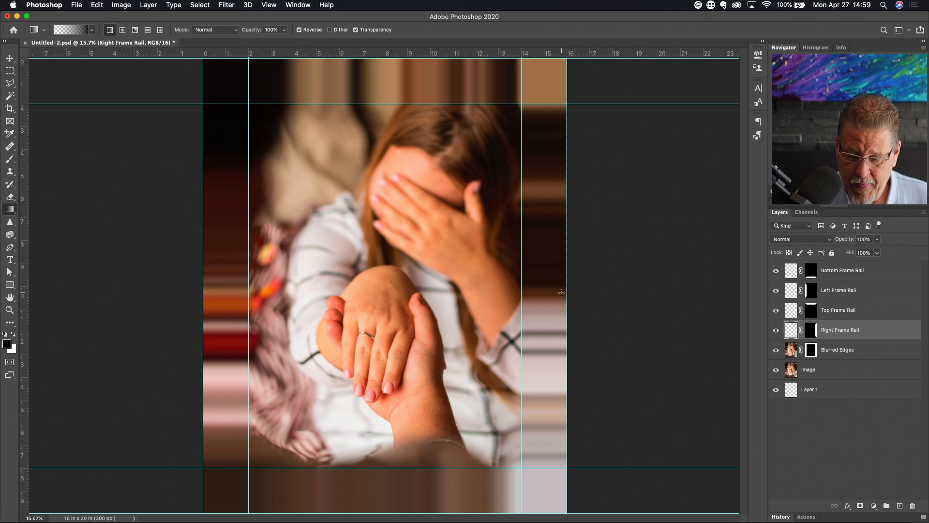
drag(521, 302, 568, 304)
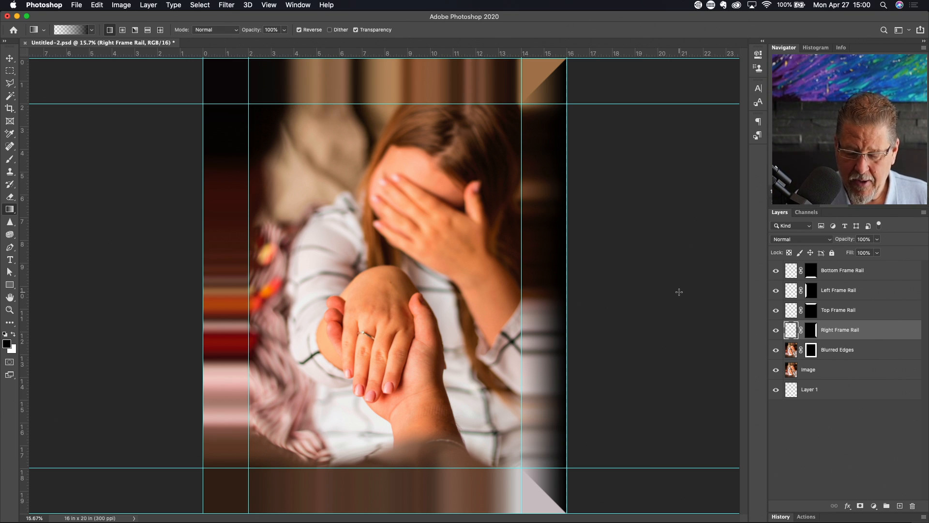
- Draw the same black gradient on the Top, Left and Bottom Frame Rail layers, each from its inner guide out to the canvas edge
click(843, 315)
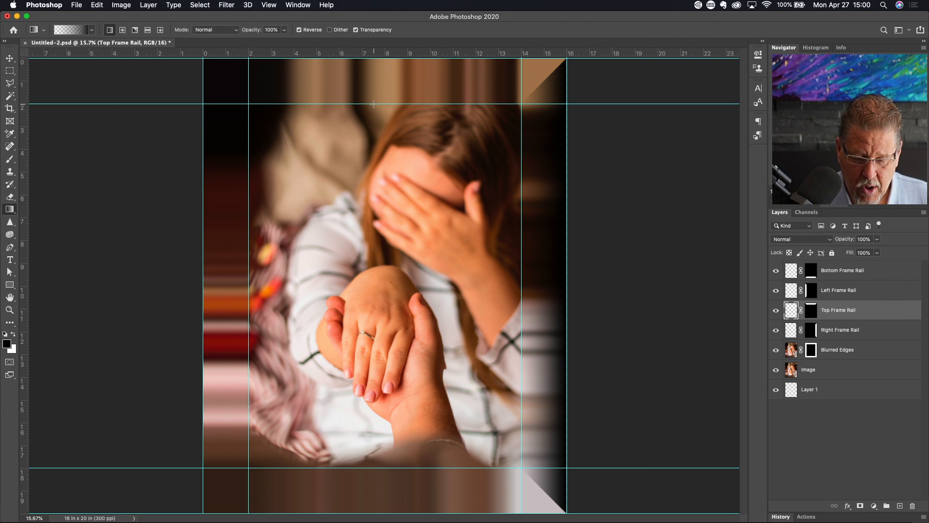
drag(374, 103, 375, 59)
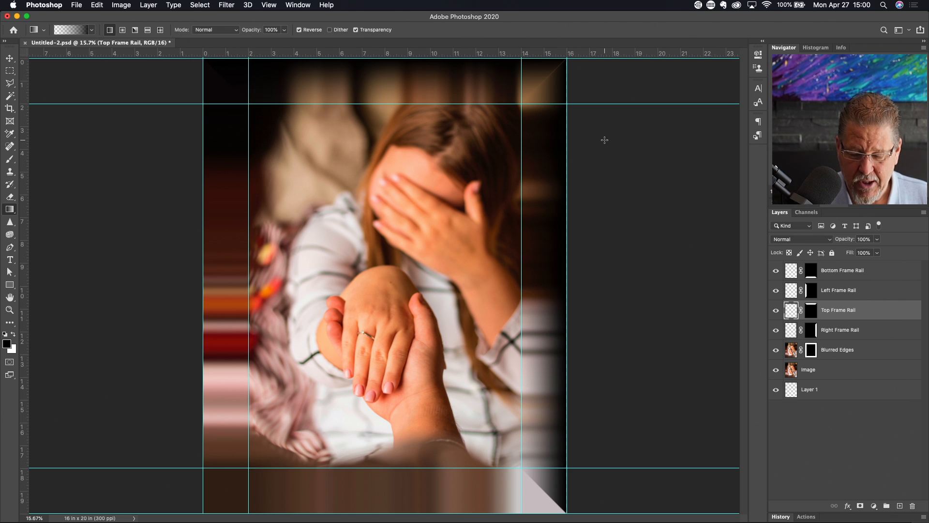
click(847, 292)
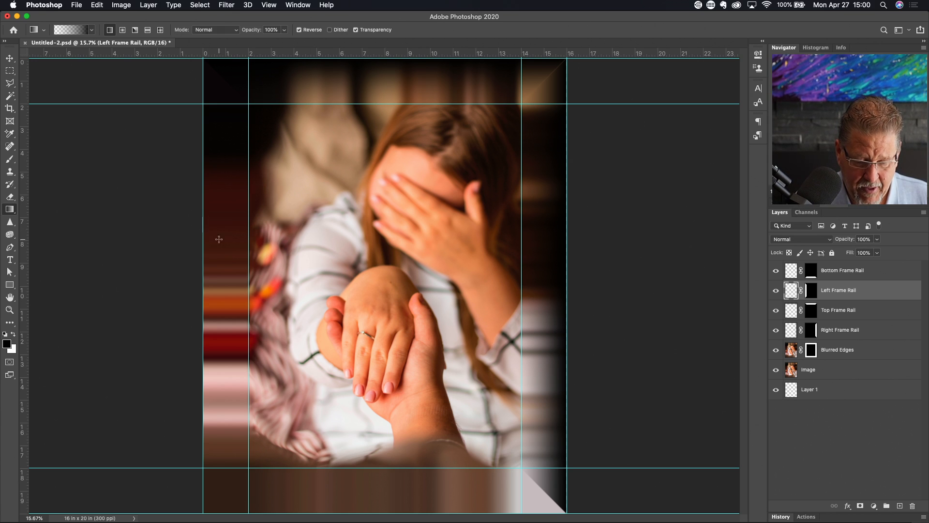
drag(249, 263, 204, 261)
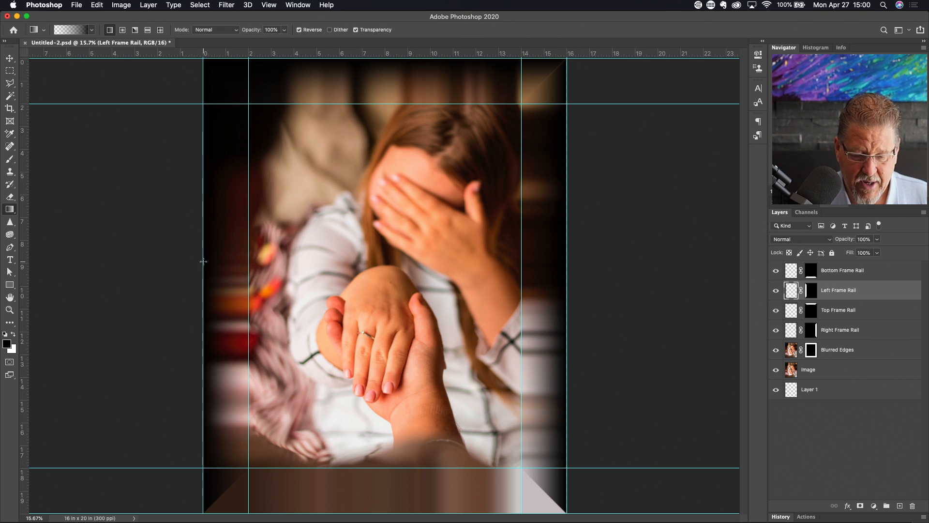
click(848, 272)
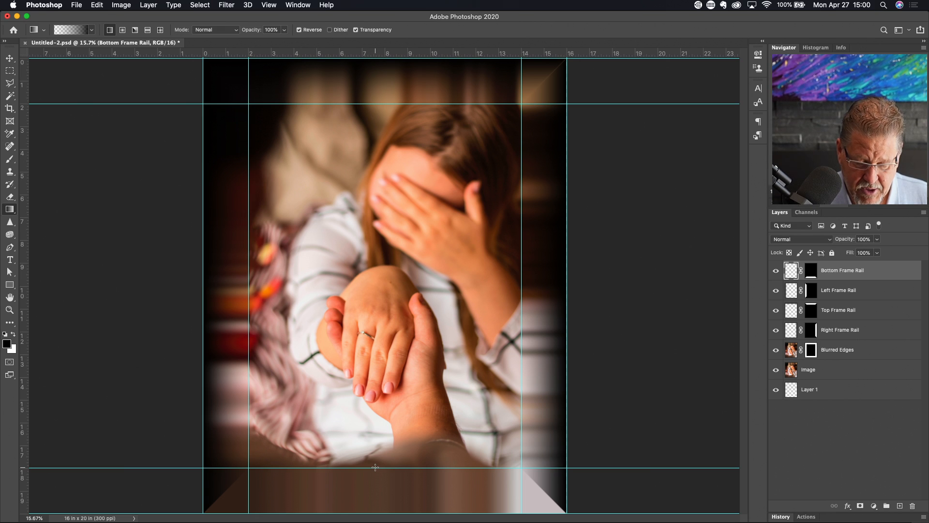
drag(375, 467, 378, 514)
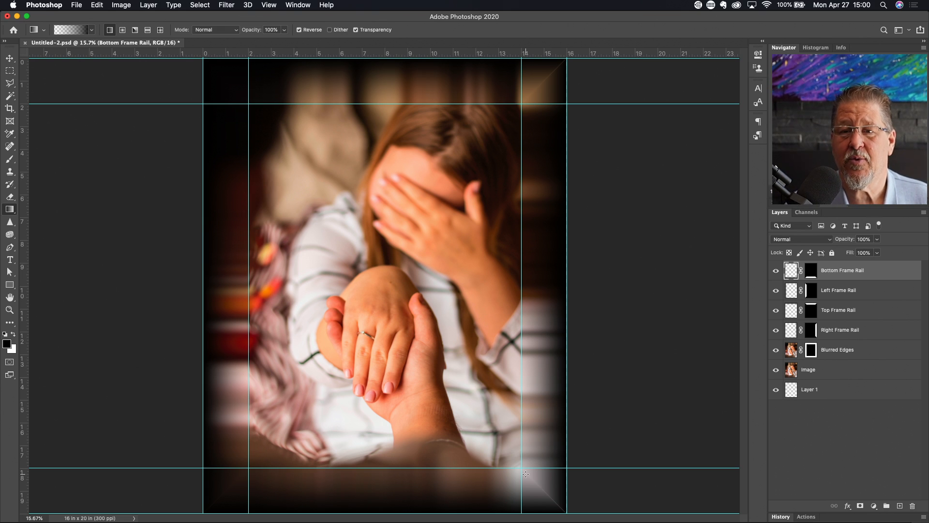
- Hide the margin guides to view the canvas with its darkened frame rails
key(super+semicolon)
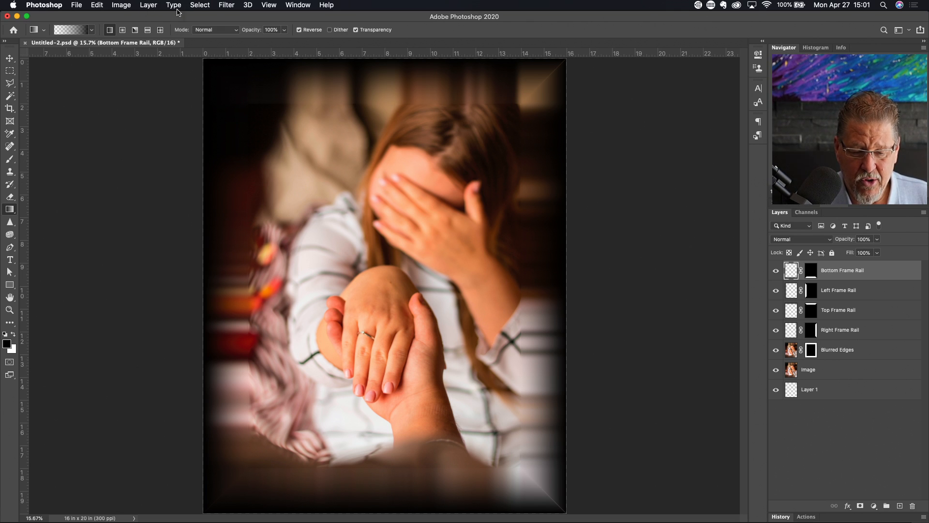
click(198, 5)
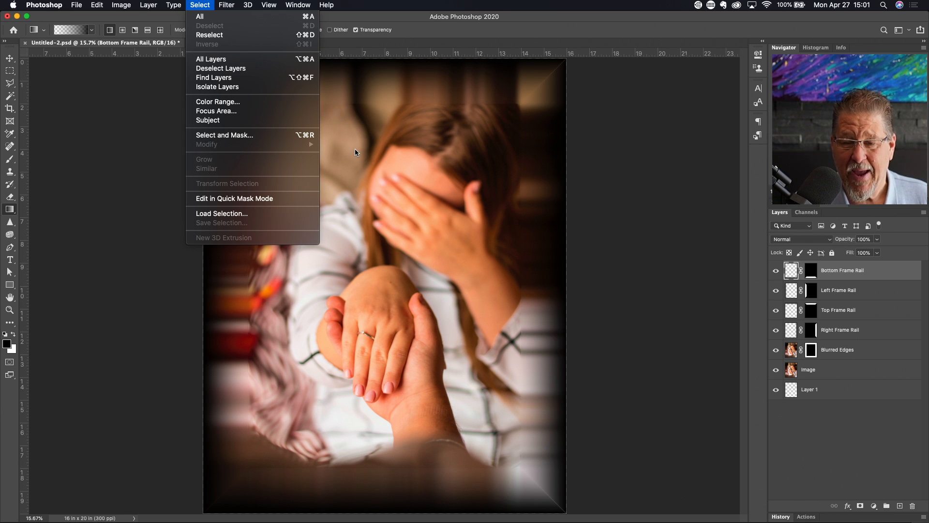
click(653, 250)
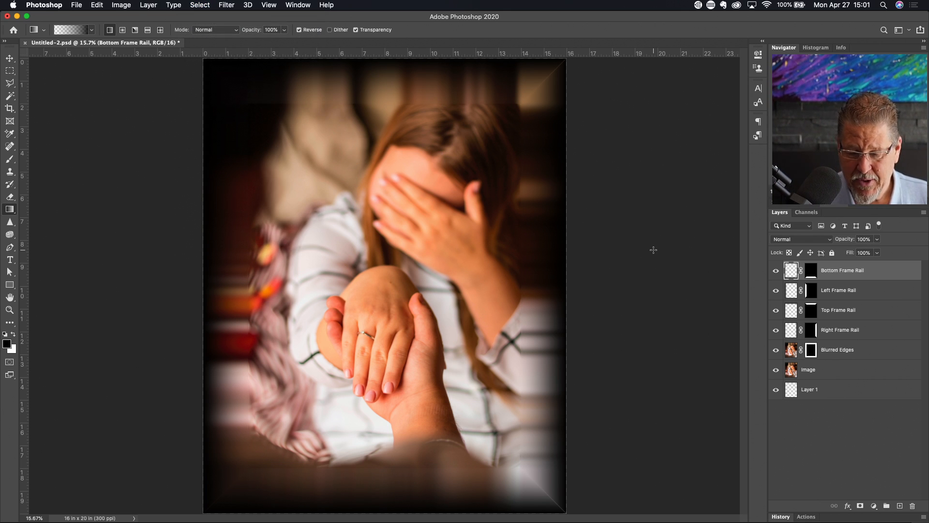